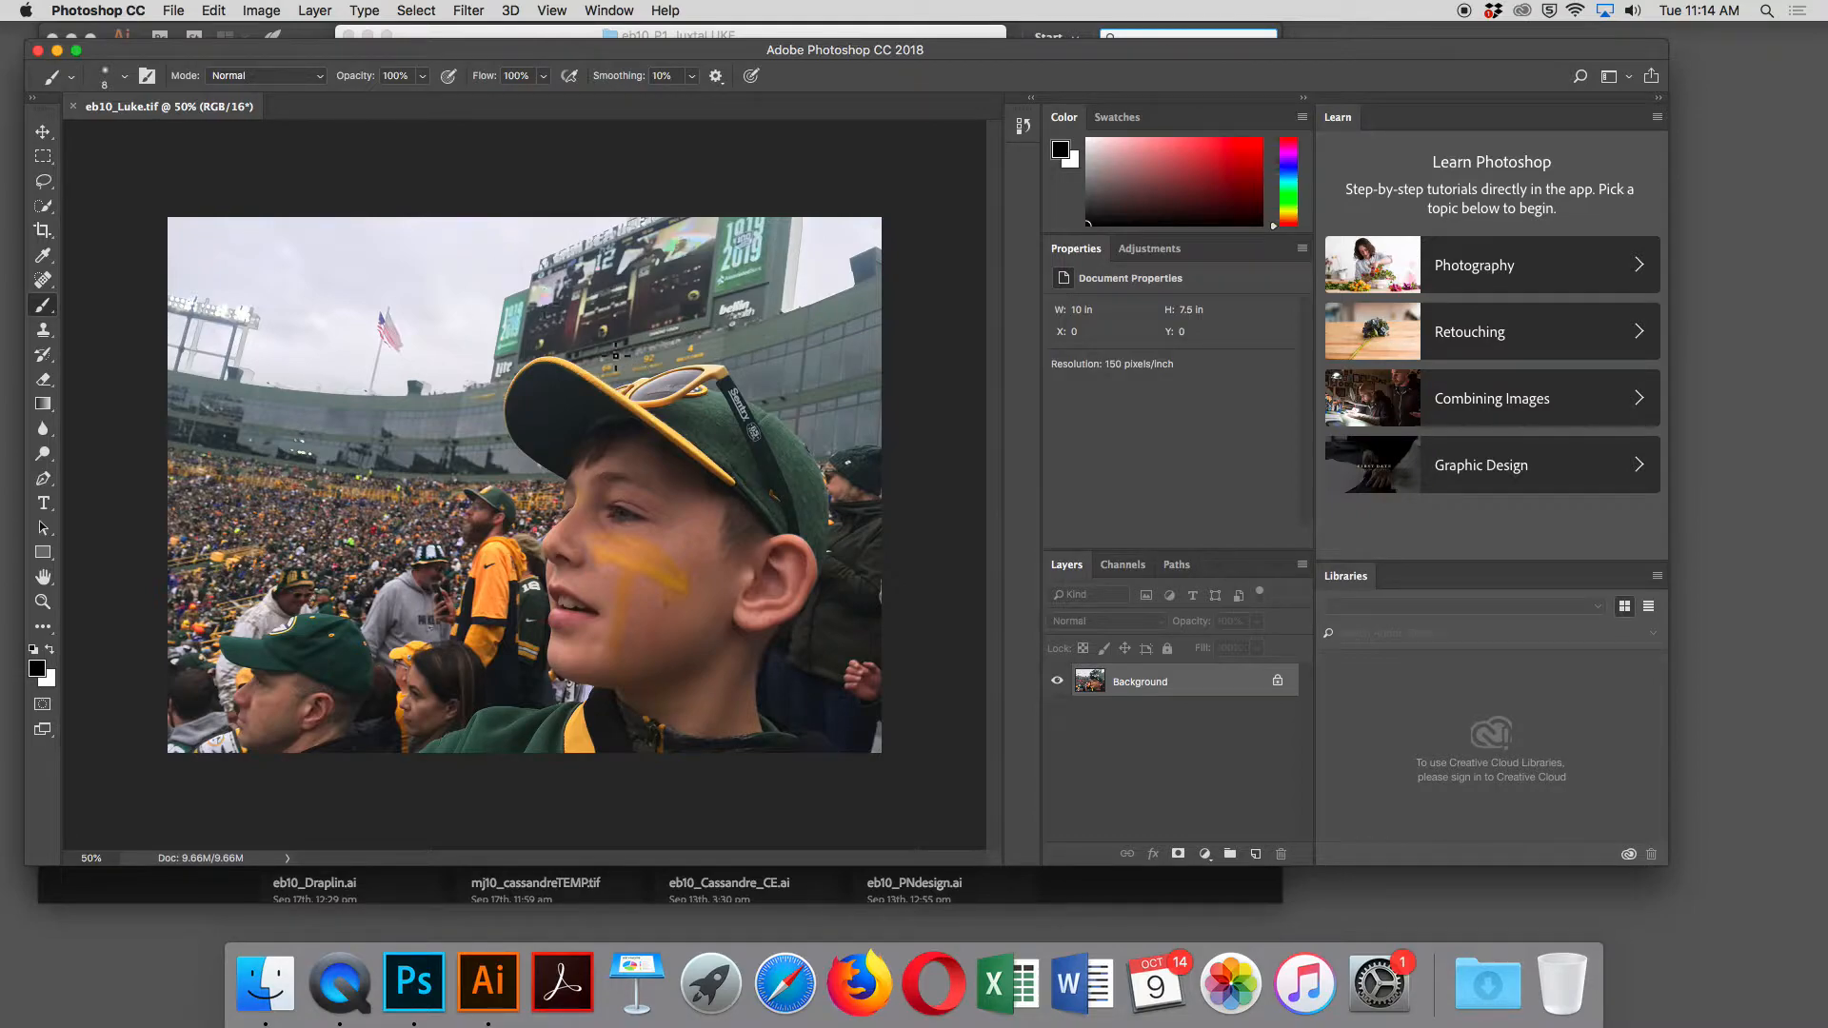
# Open the photo's image size settings and set the resolution to 96 pixels/inch.
pyautogui.click(261, 9)
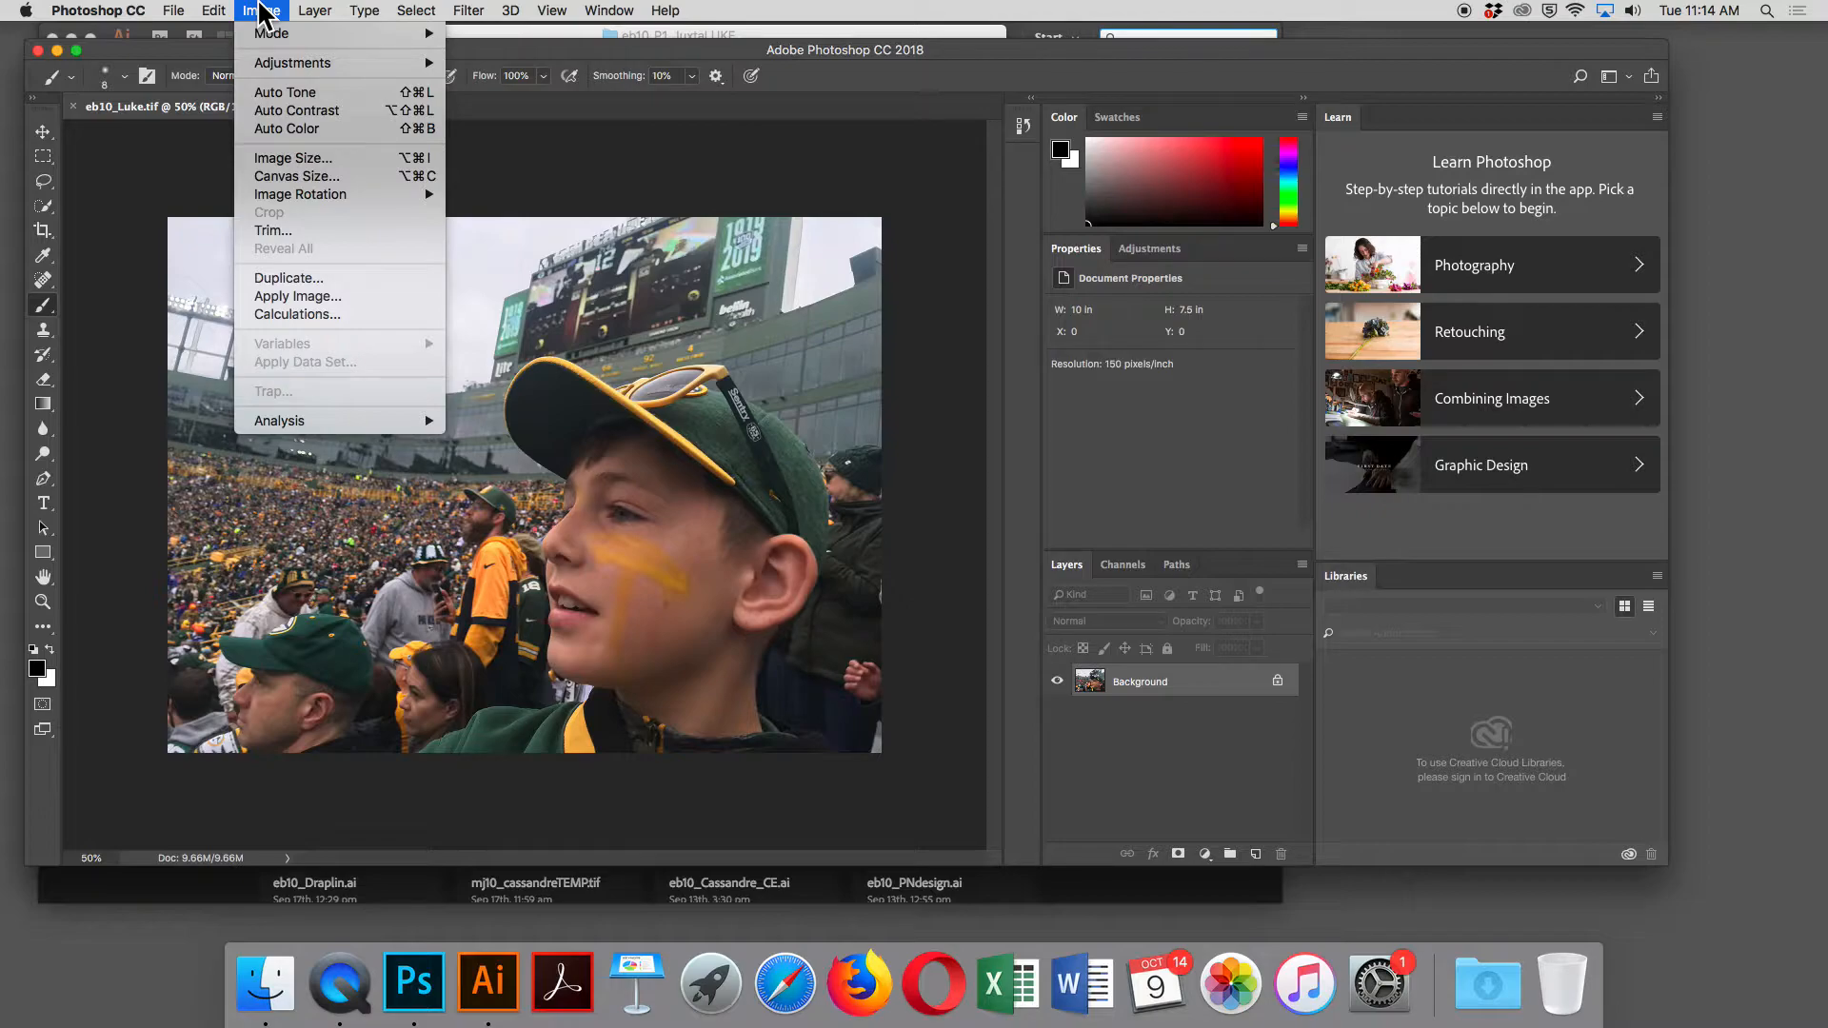
pyautogui.click(288, 159)
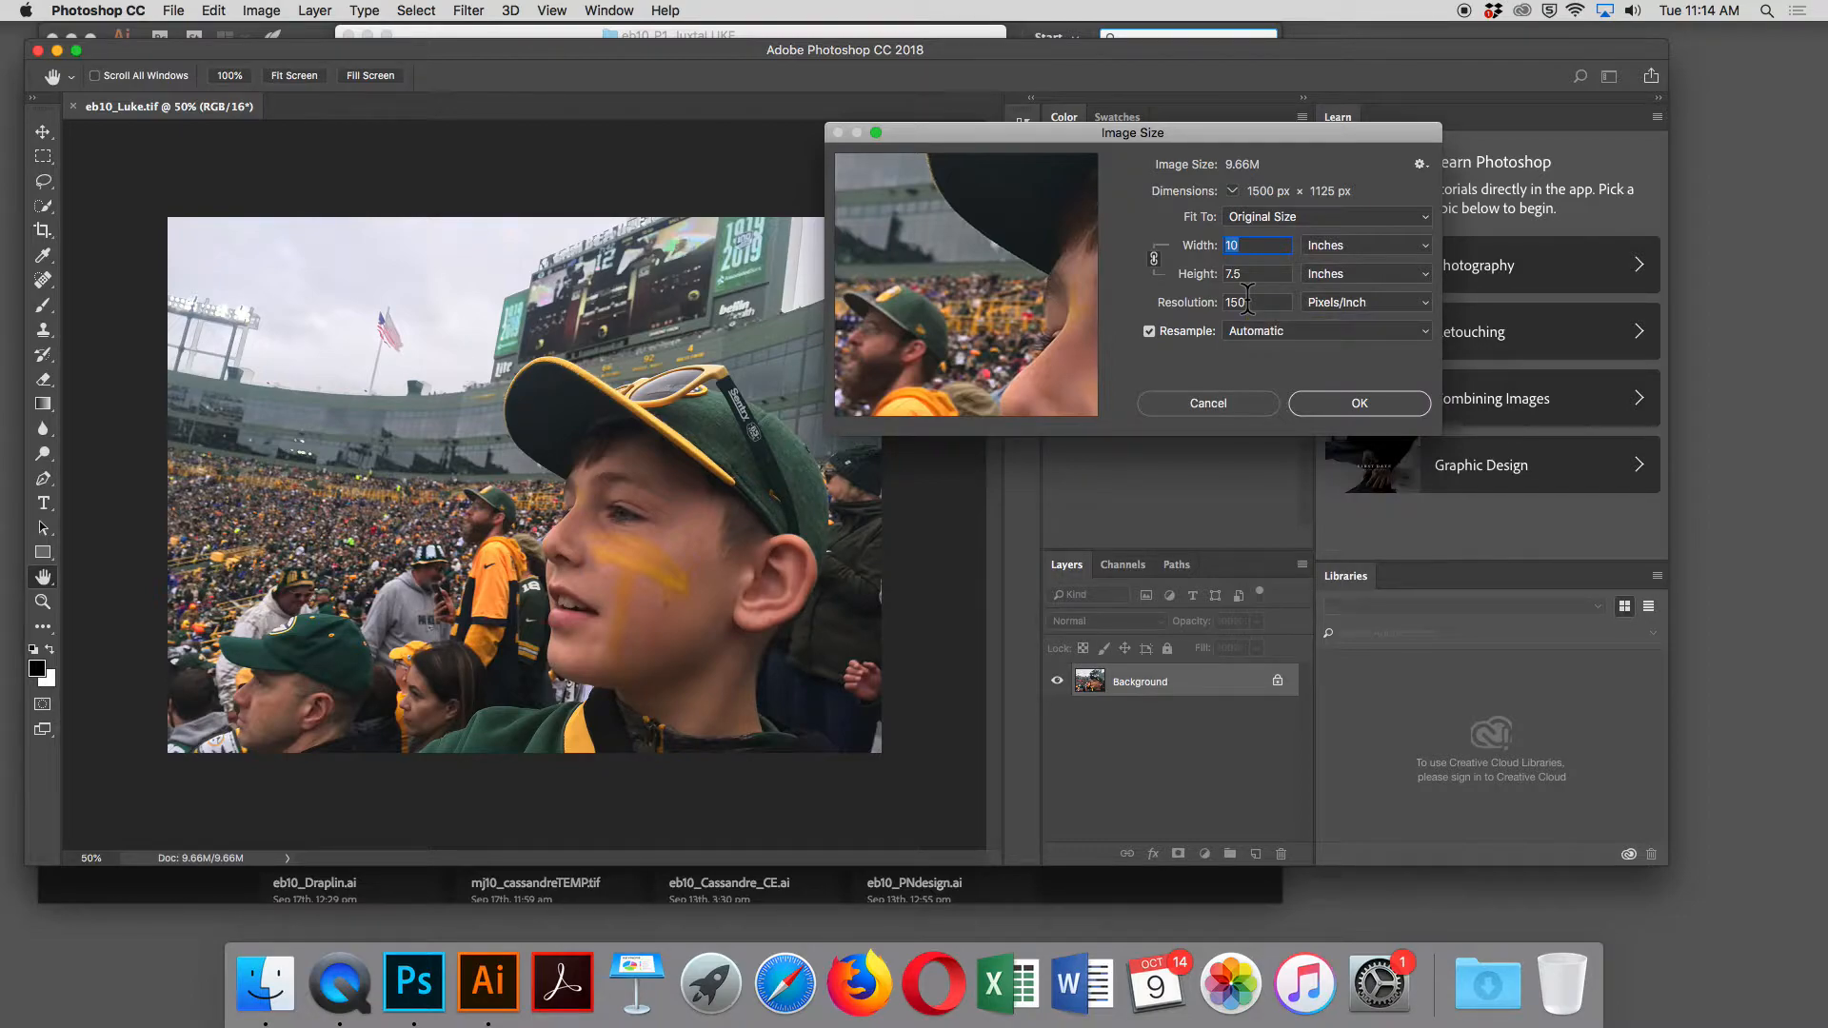
pyautogui.click(1185, 305)
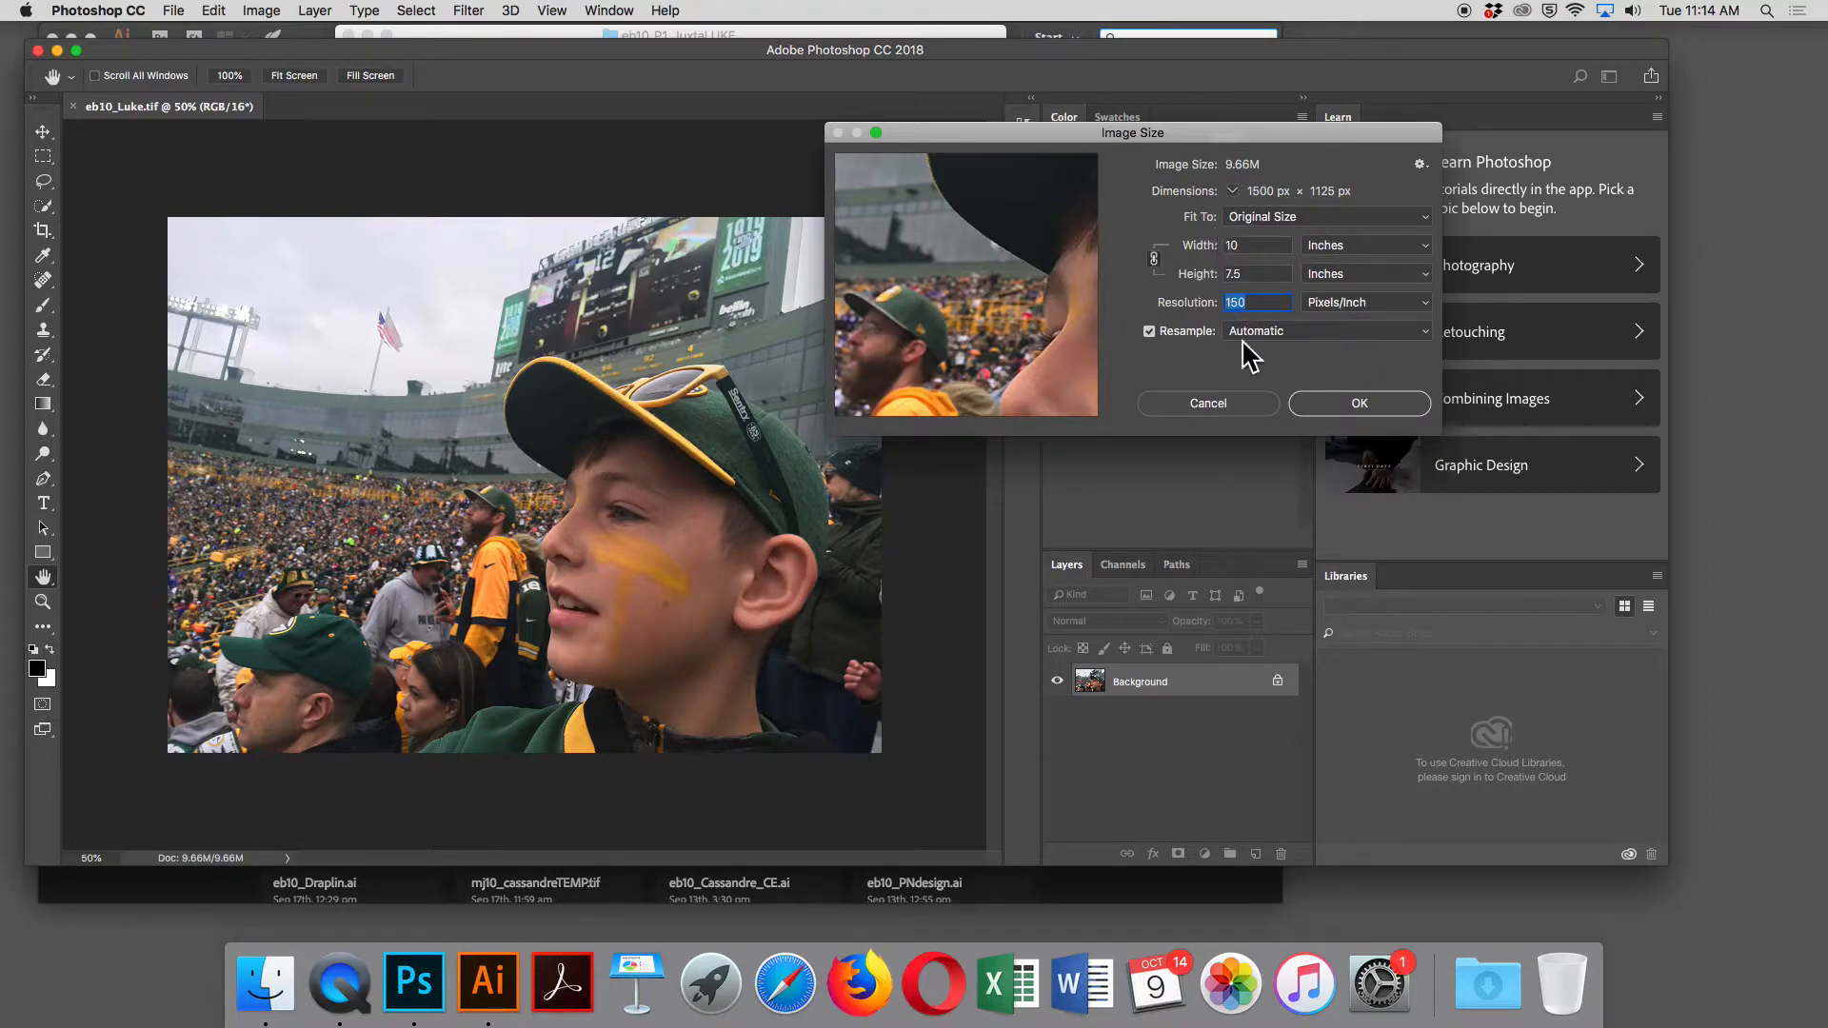
pyautogui.click(1257, 245)
pyautogui.doubleClick(1257, 246)
pyautogui.moveTo(1262, 303); pyautogui.dragTo(1207, 305)
pyautogui.write('96')
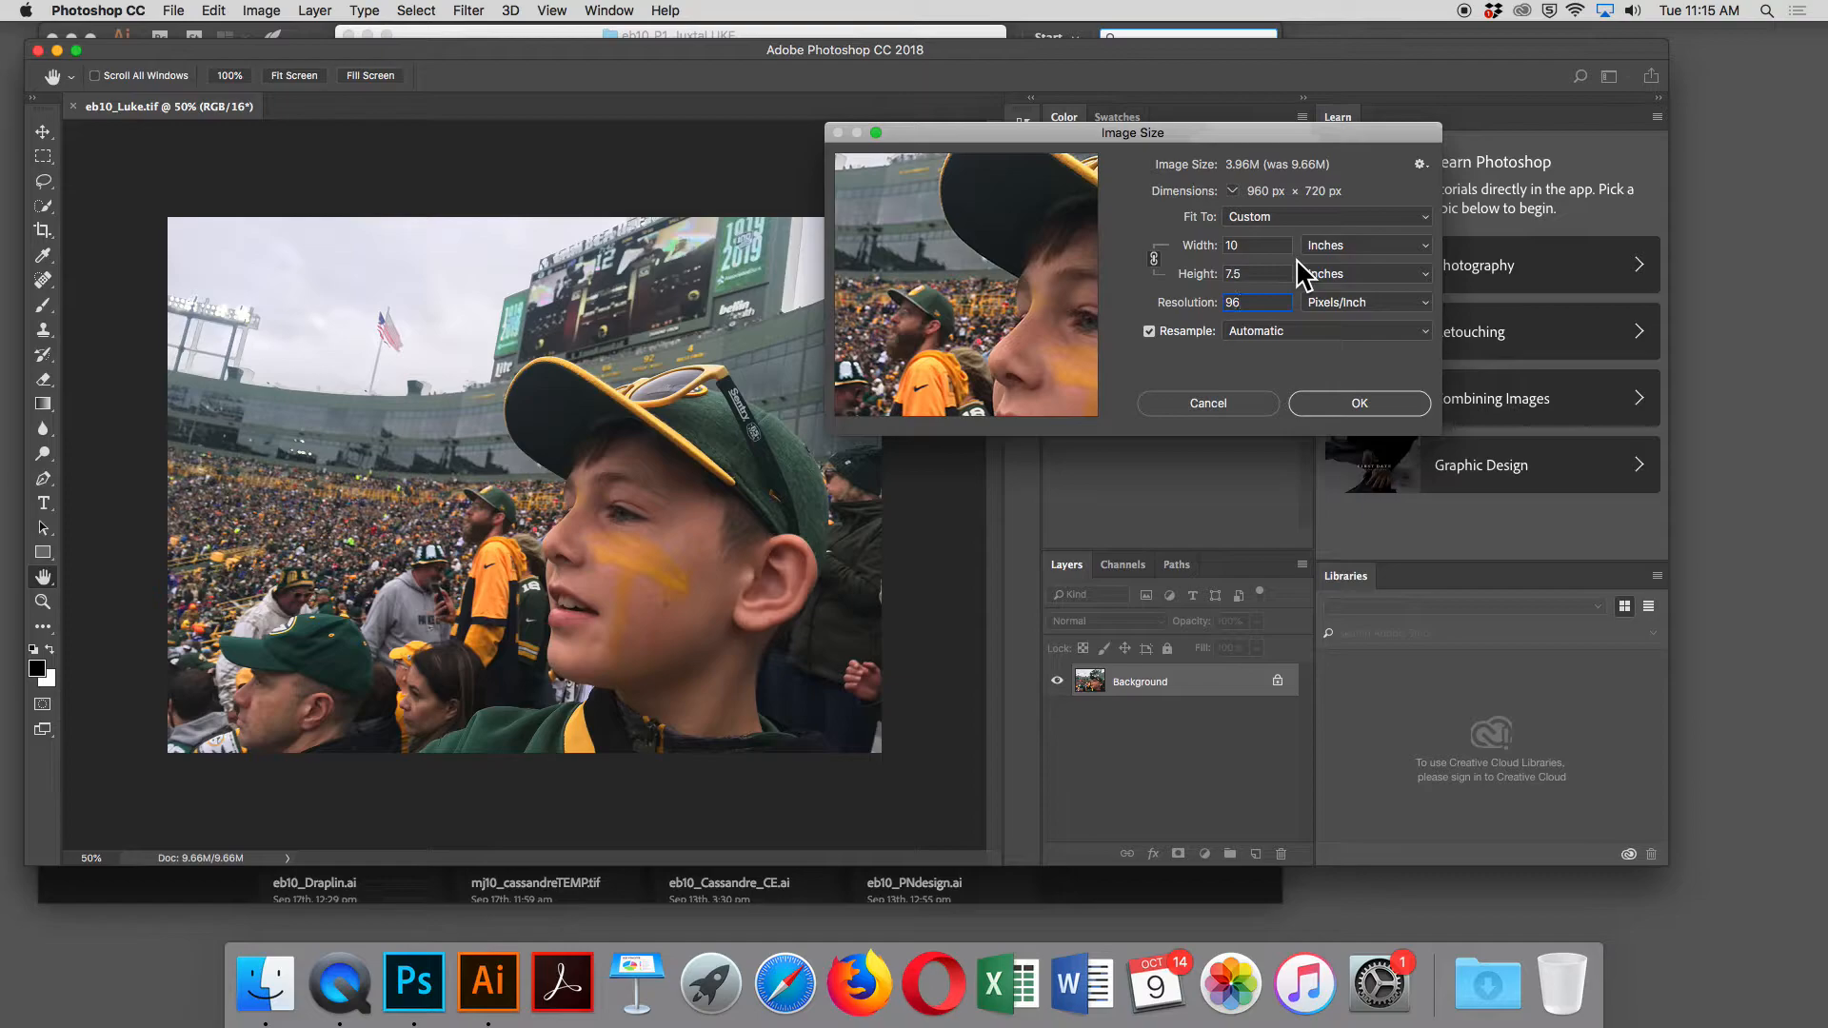
# Change the image size resolution to 148.7 pixels/inch and apply the resize.
pyautogui.moveTo(1246, 306); pyautogui.dragTo(1206, 306)
pyautogui.write('150')
pyautogui.scroll(-13, 1242, 306)
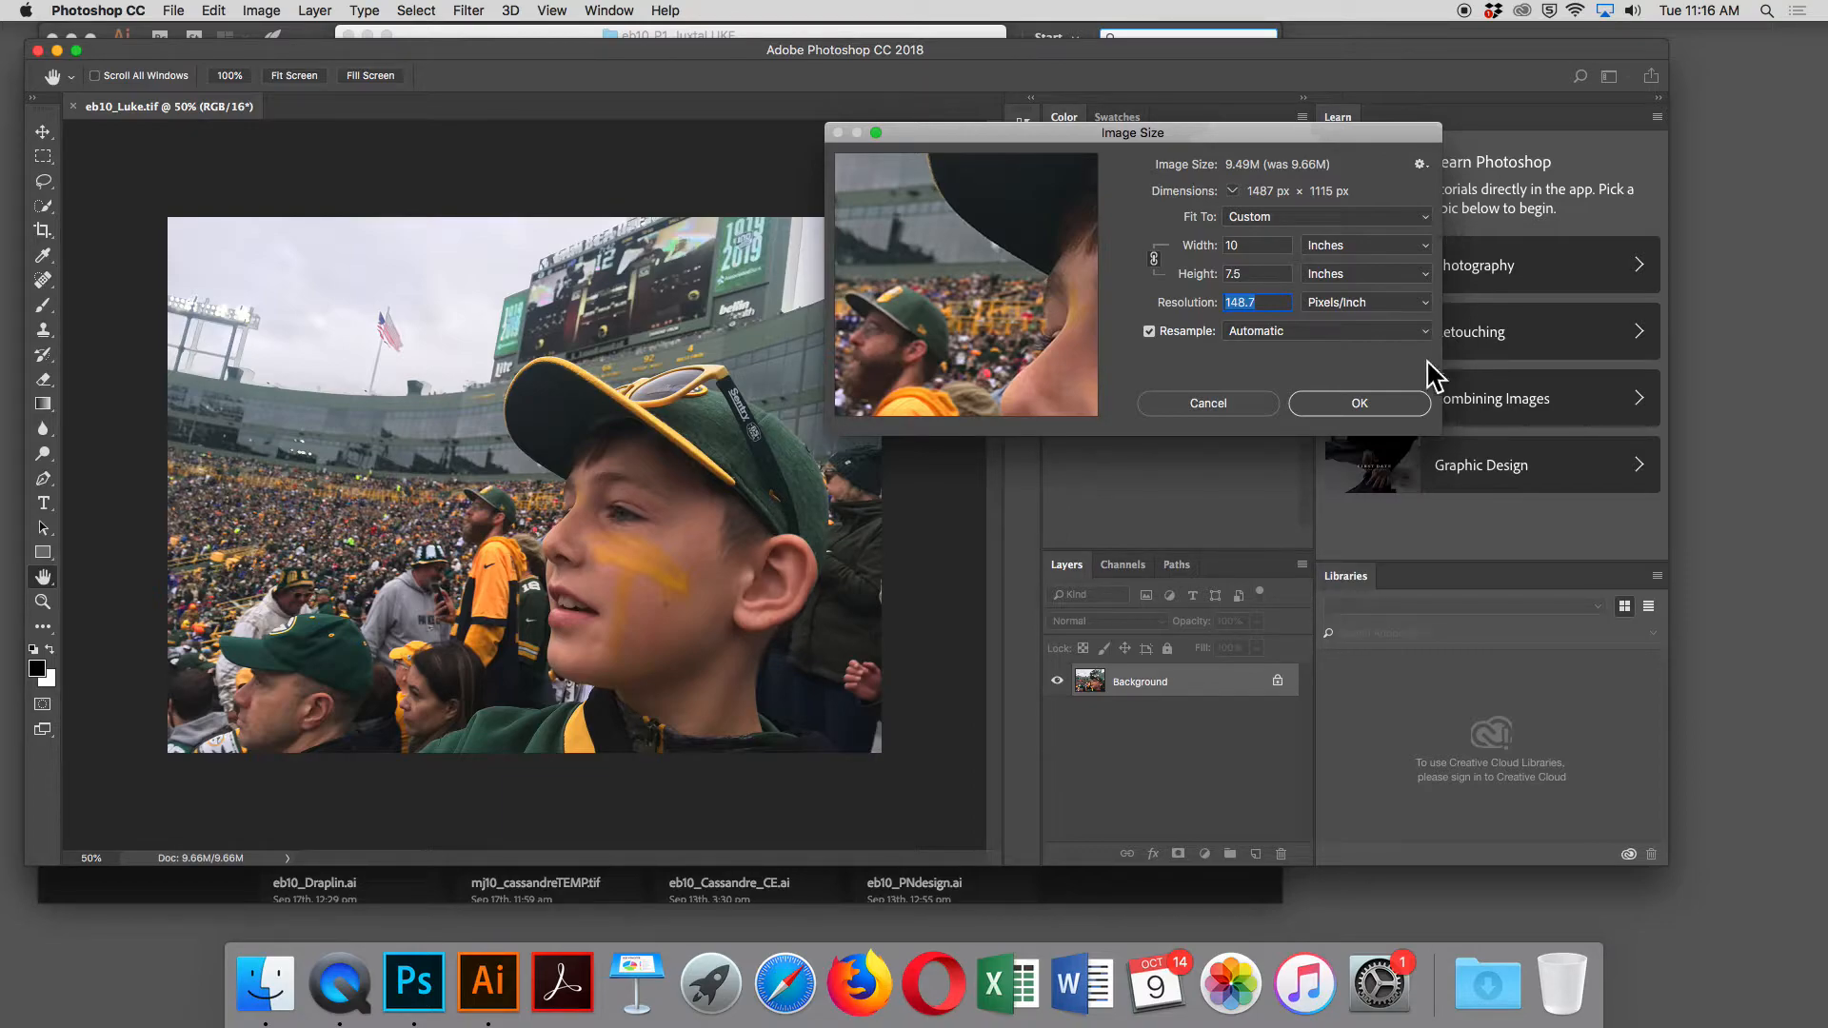
pyautogui.click(1370, 407)
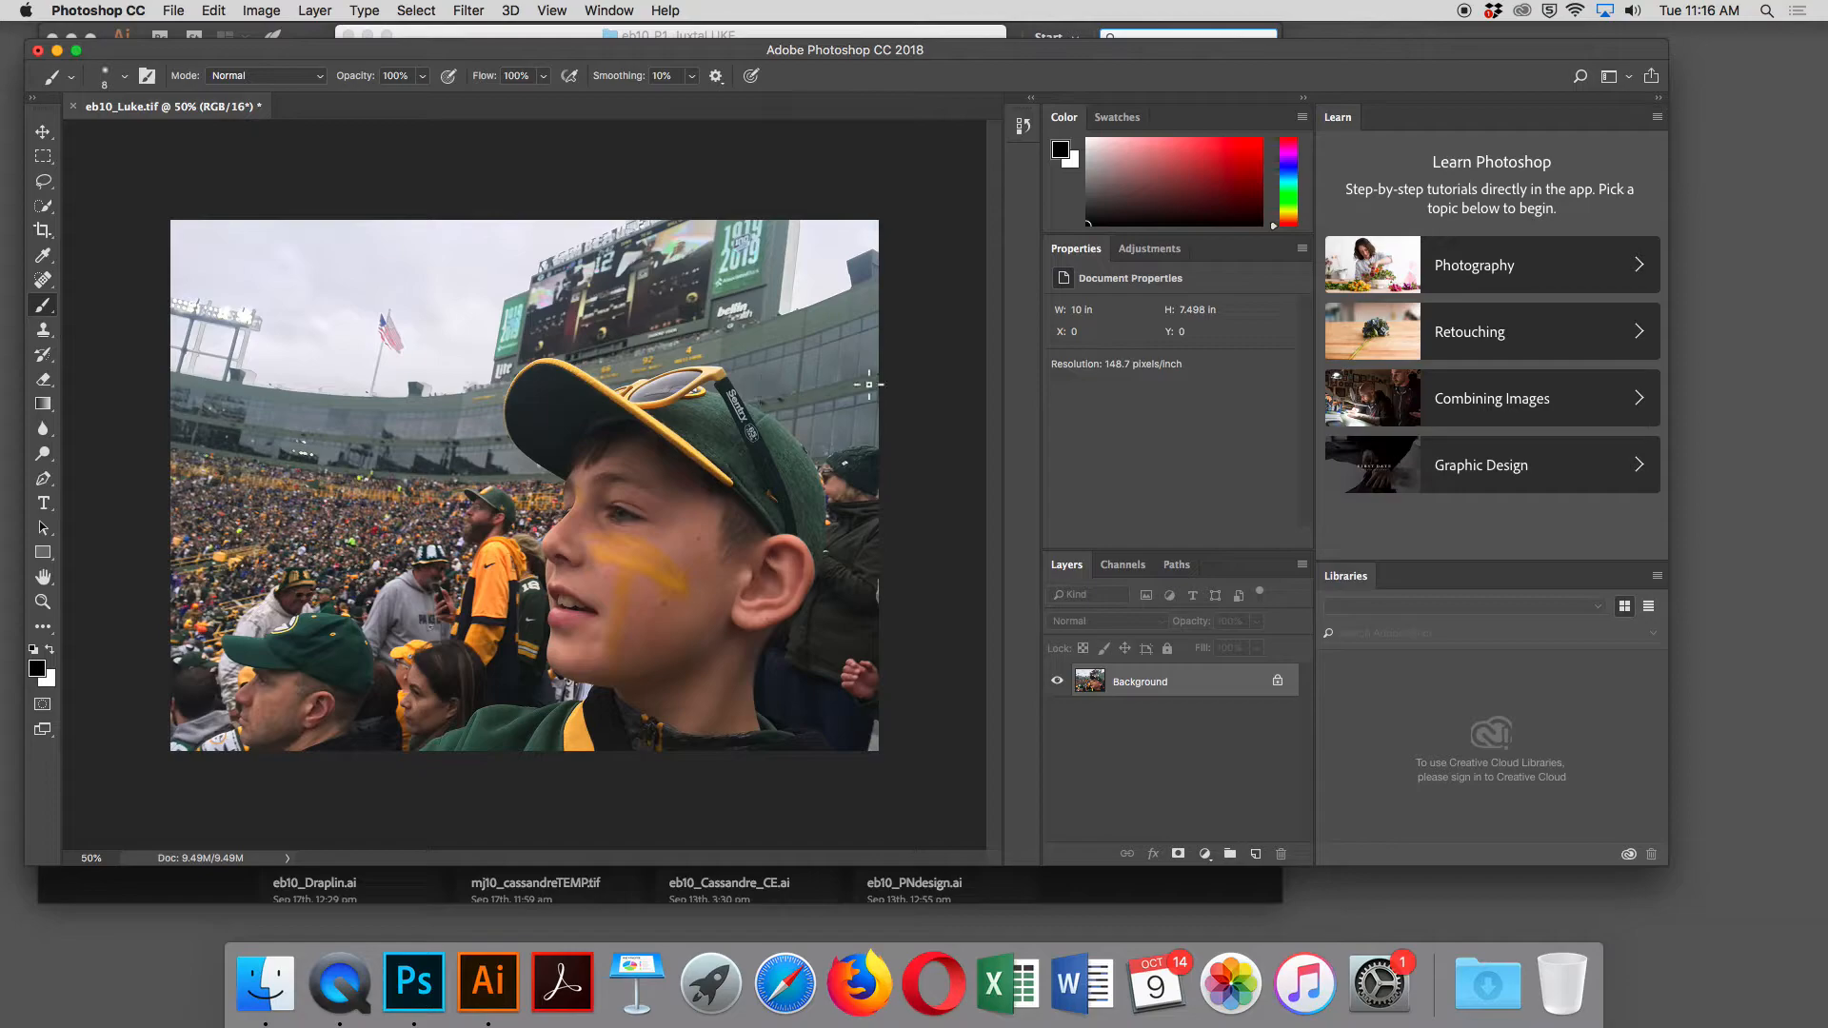
# Start a Levels adjustment on the photo and raise the black input level to 11.
pyautogui.click(272, 12)
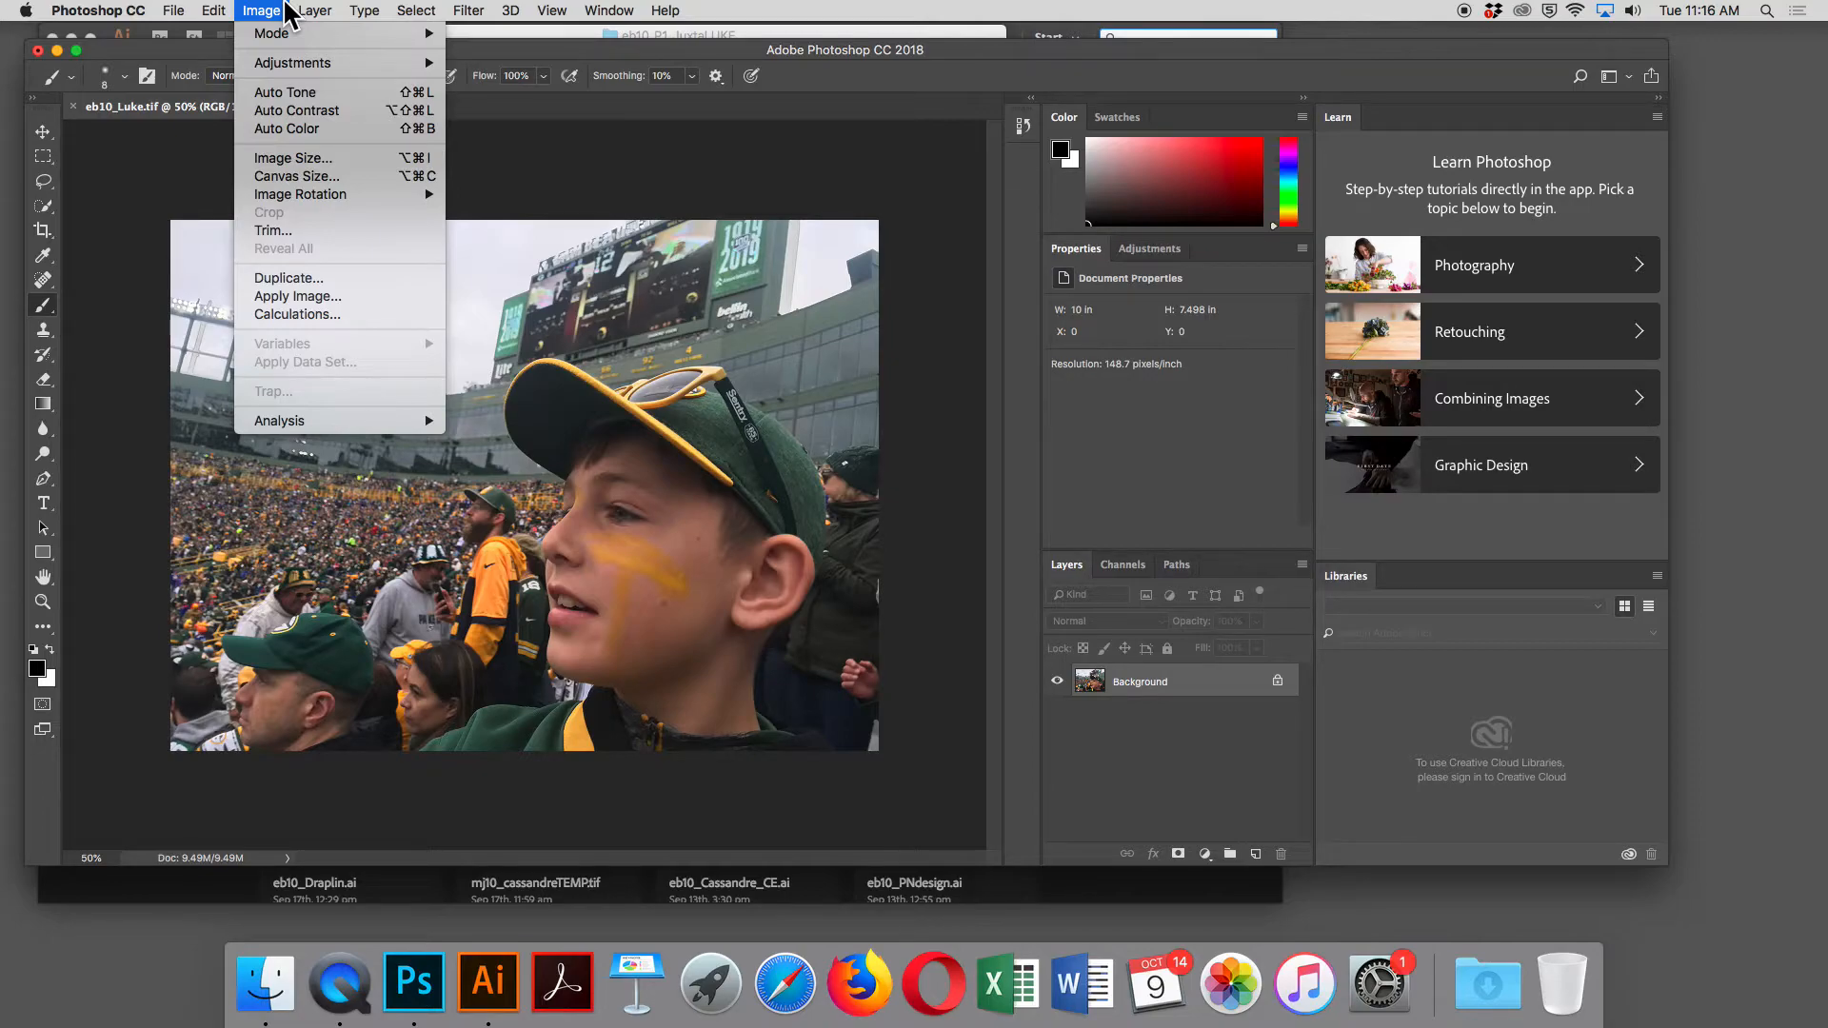
pyautogui.moveTo(326, 62)
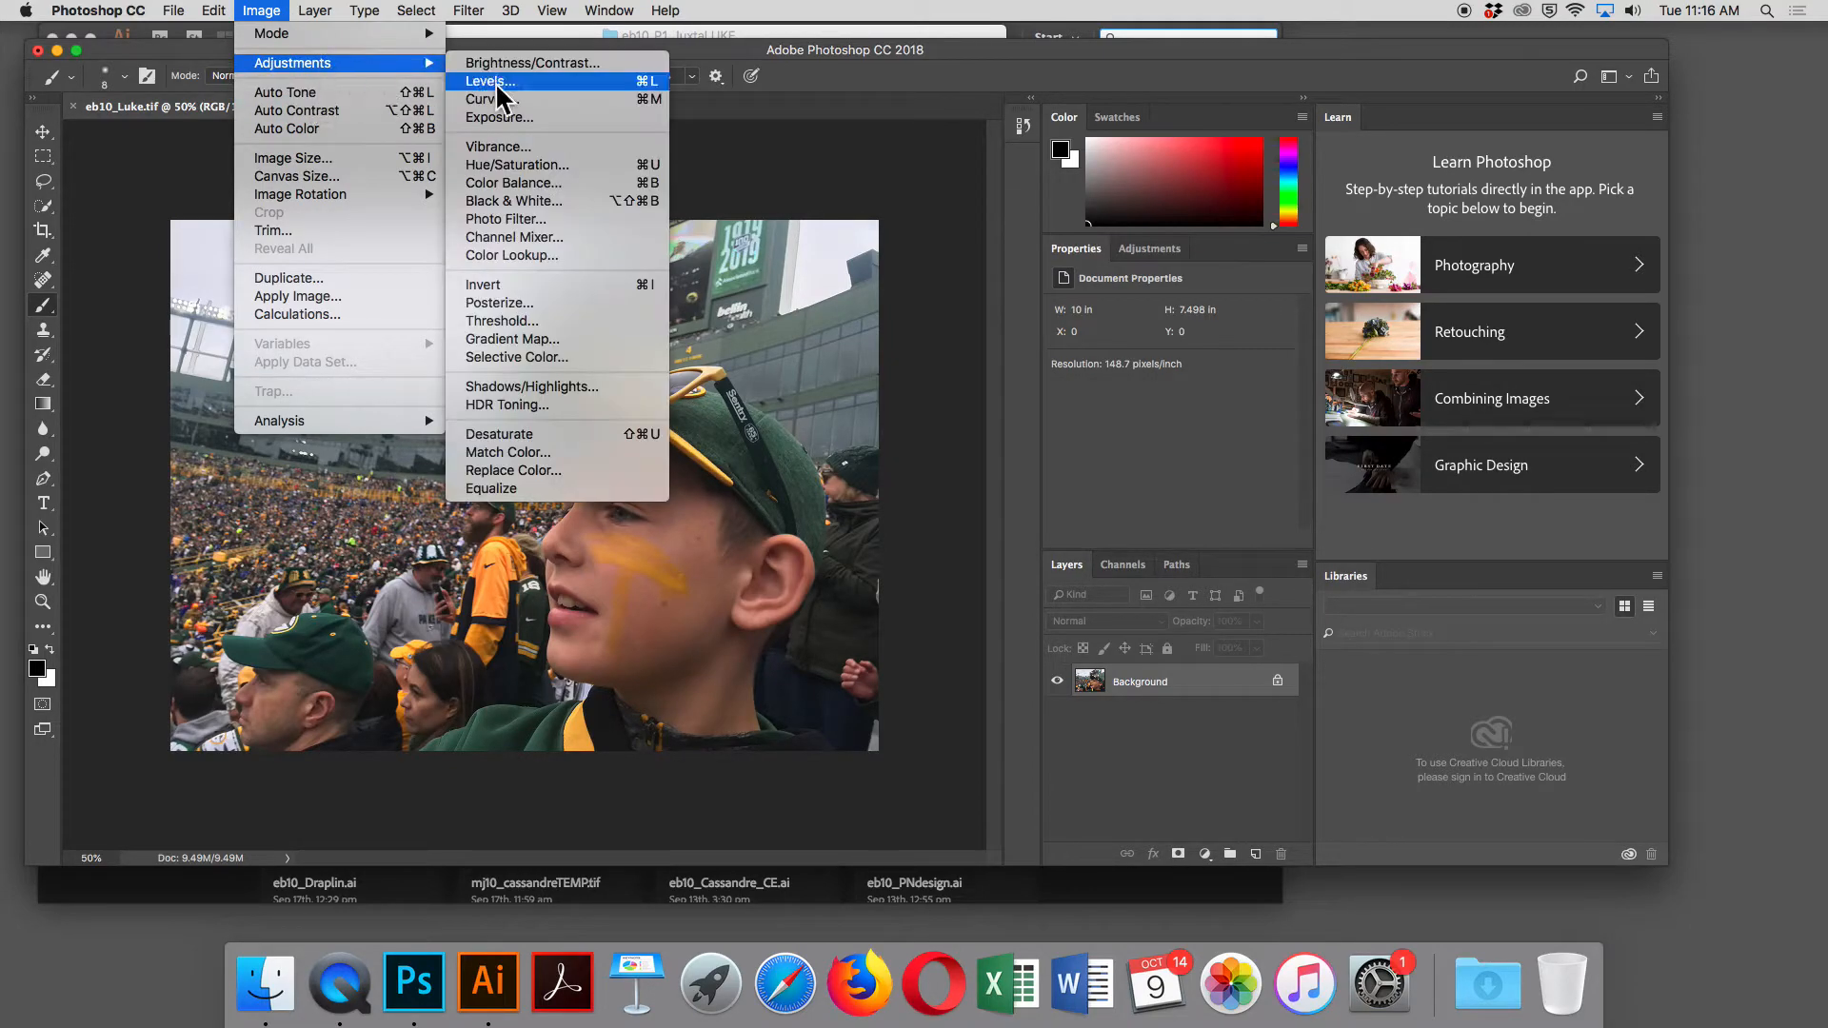
pyautogui.click(596, 83)
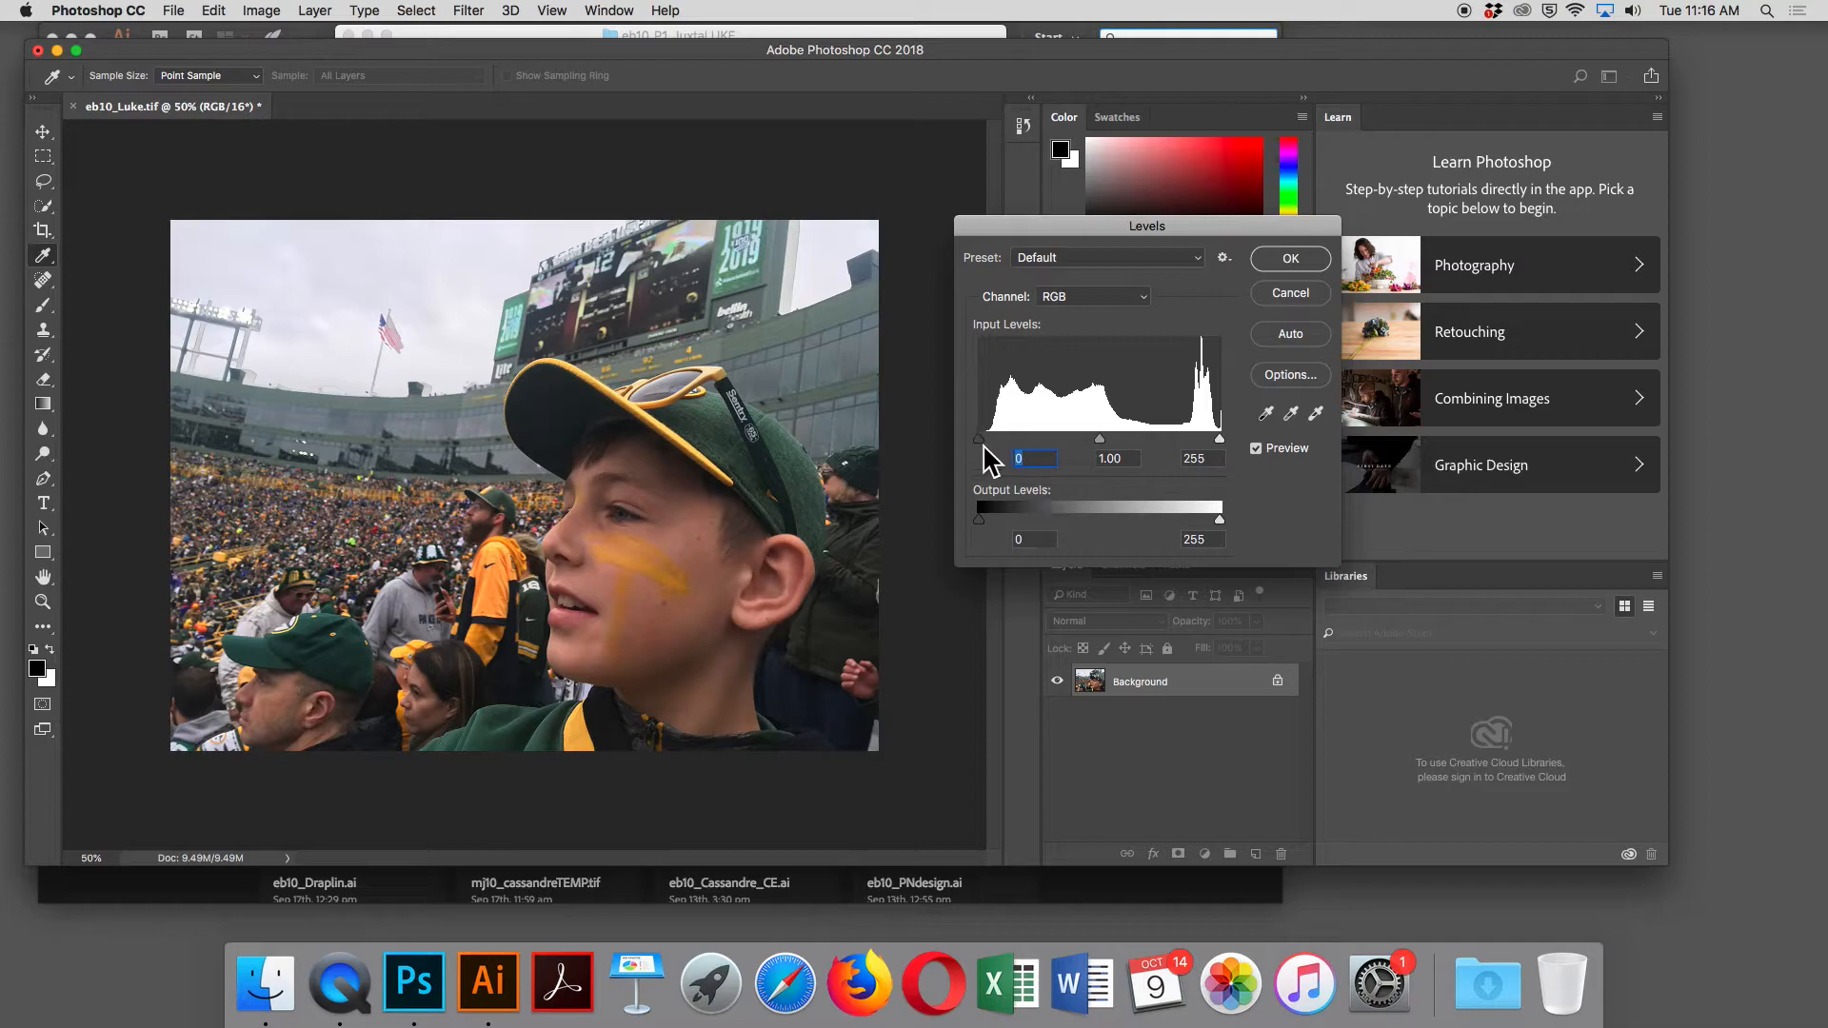
pyautogui.moveTo(980, 438); pyautogui.dragTo(991, 448)
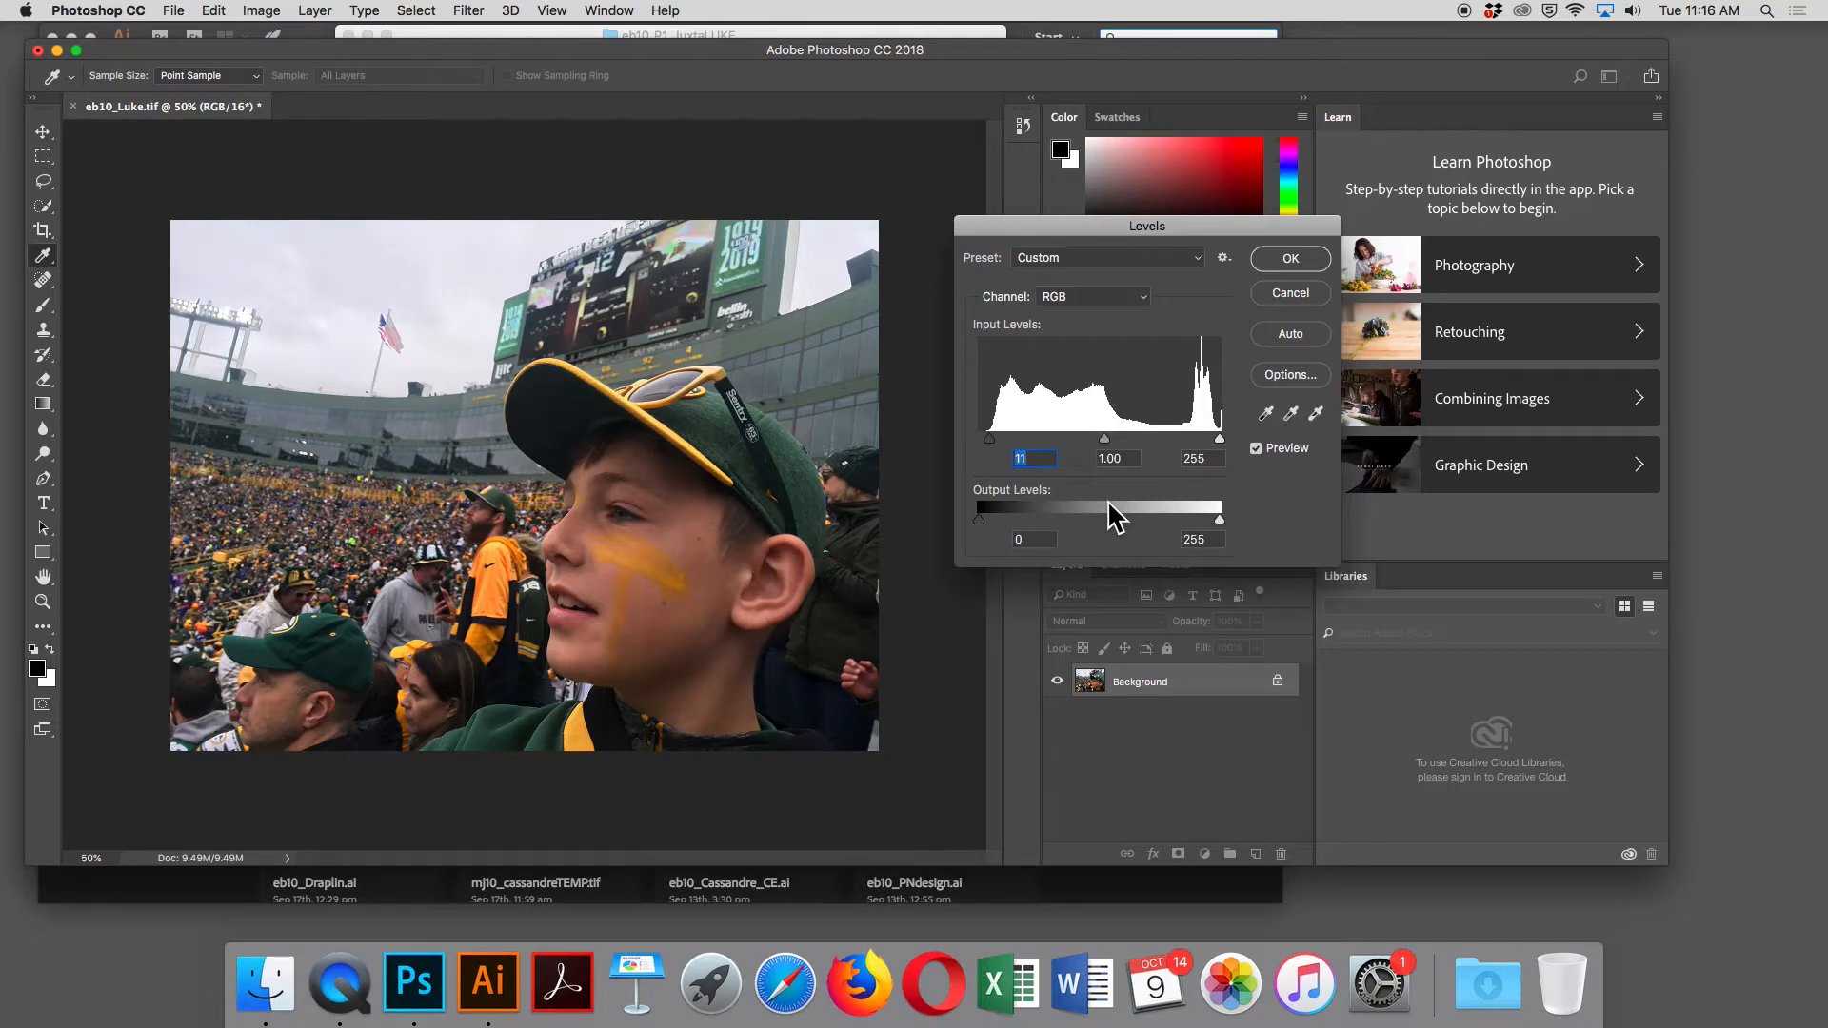
# Try sampling the cloudy sky as the Levels white point, and undo the sample.
pyautogui.click(1319, 417)
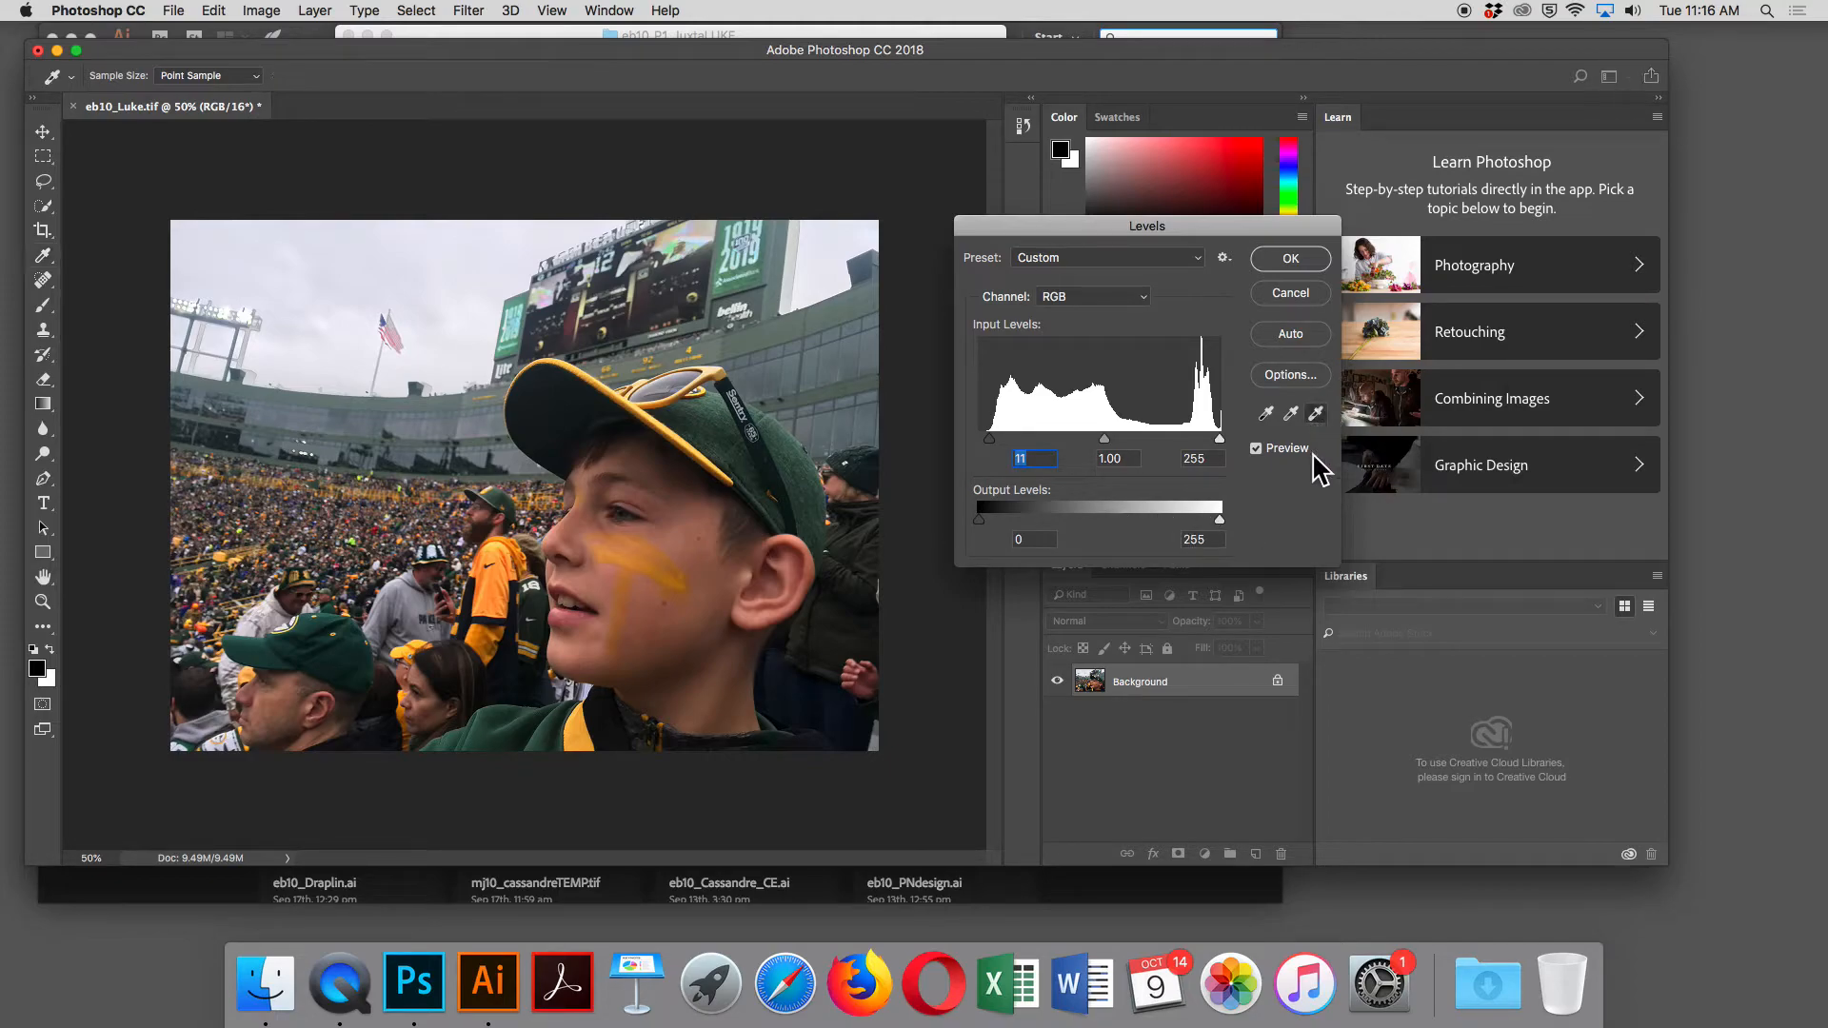
pyautogui.click(481, 255)
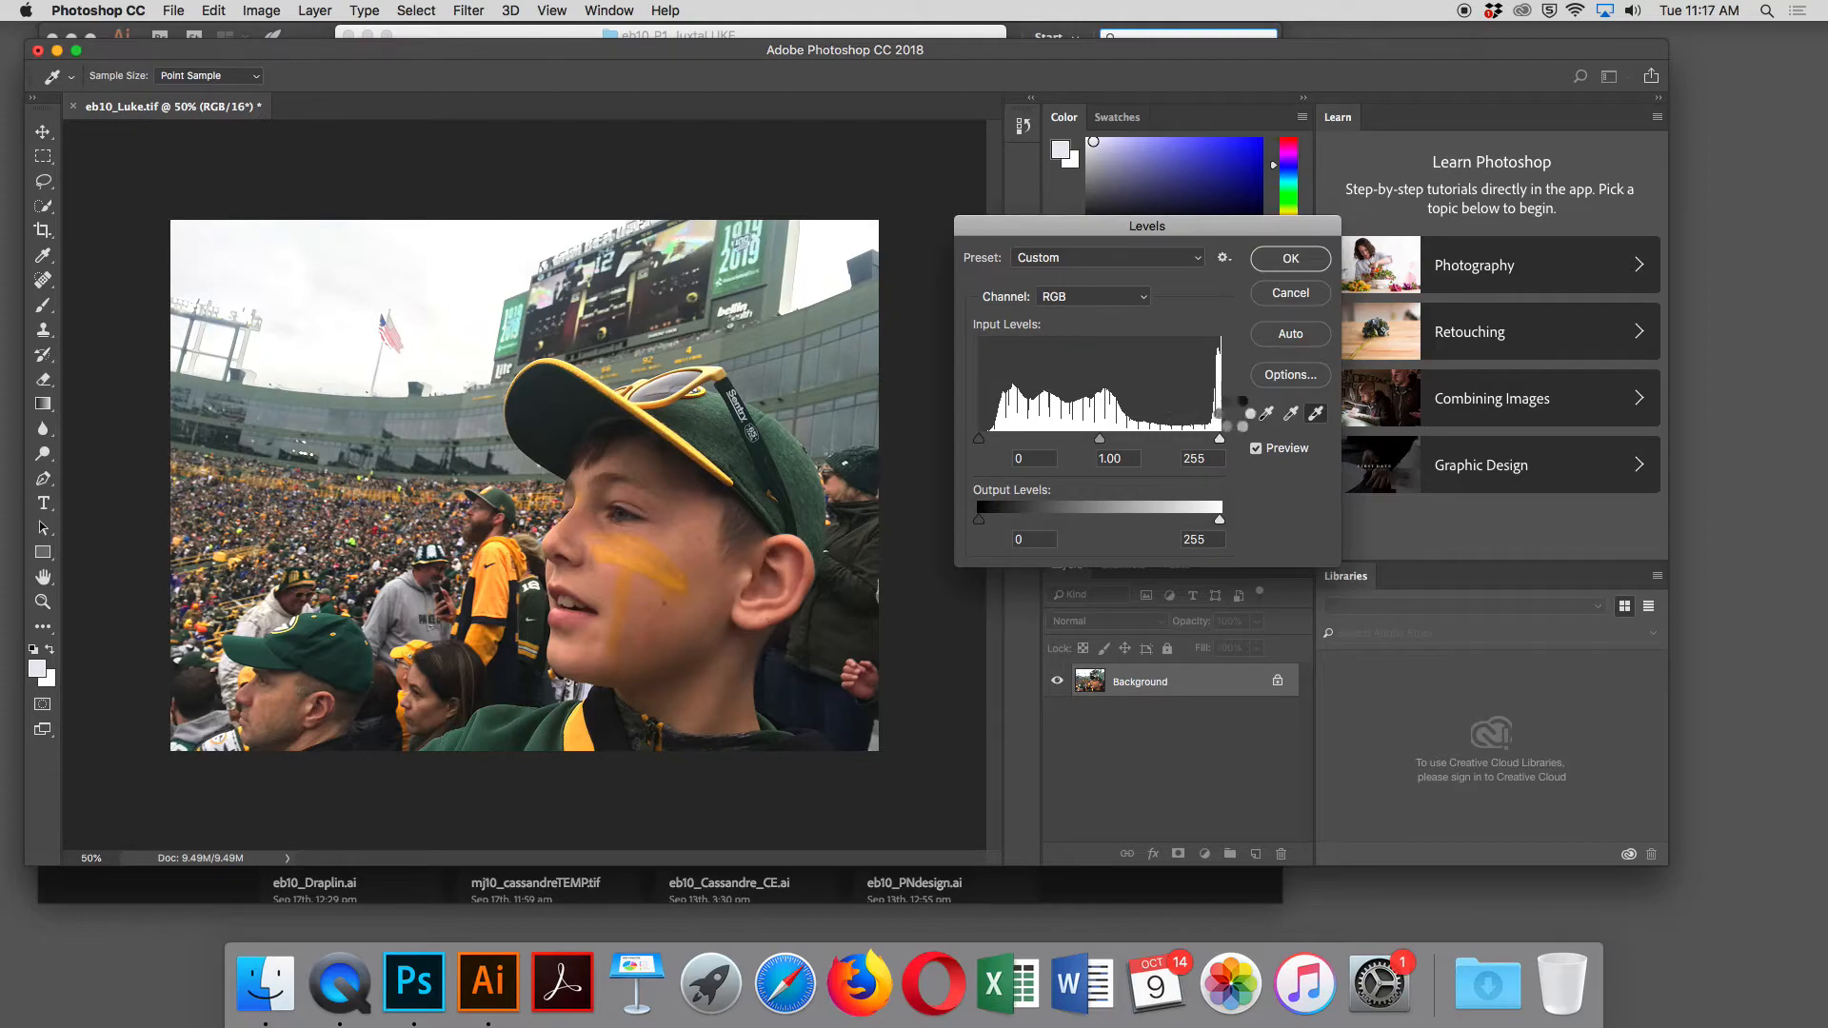
pyautogui.press('super+z')
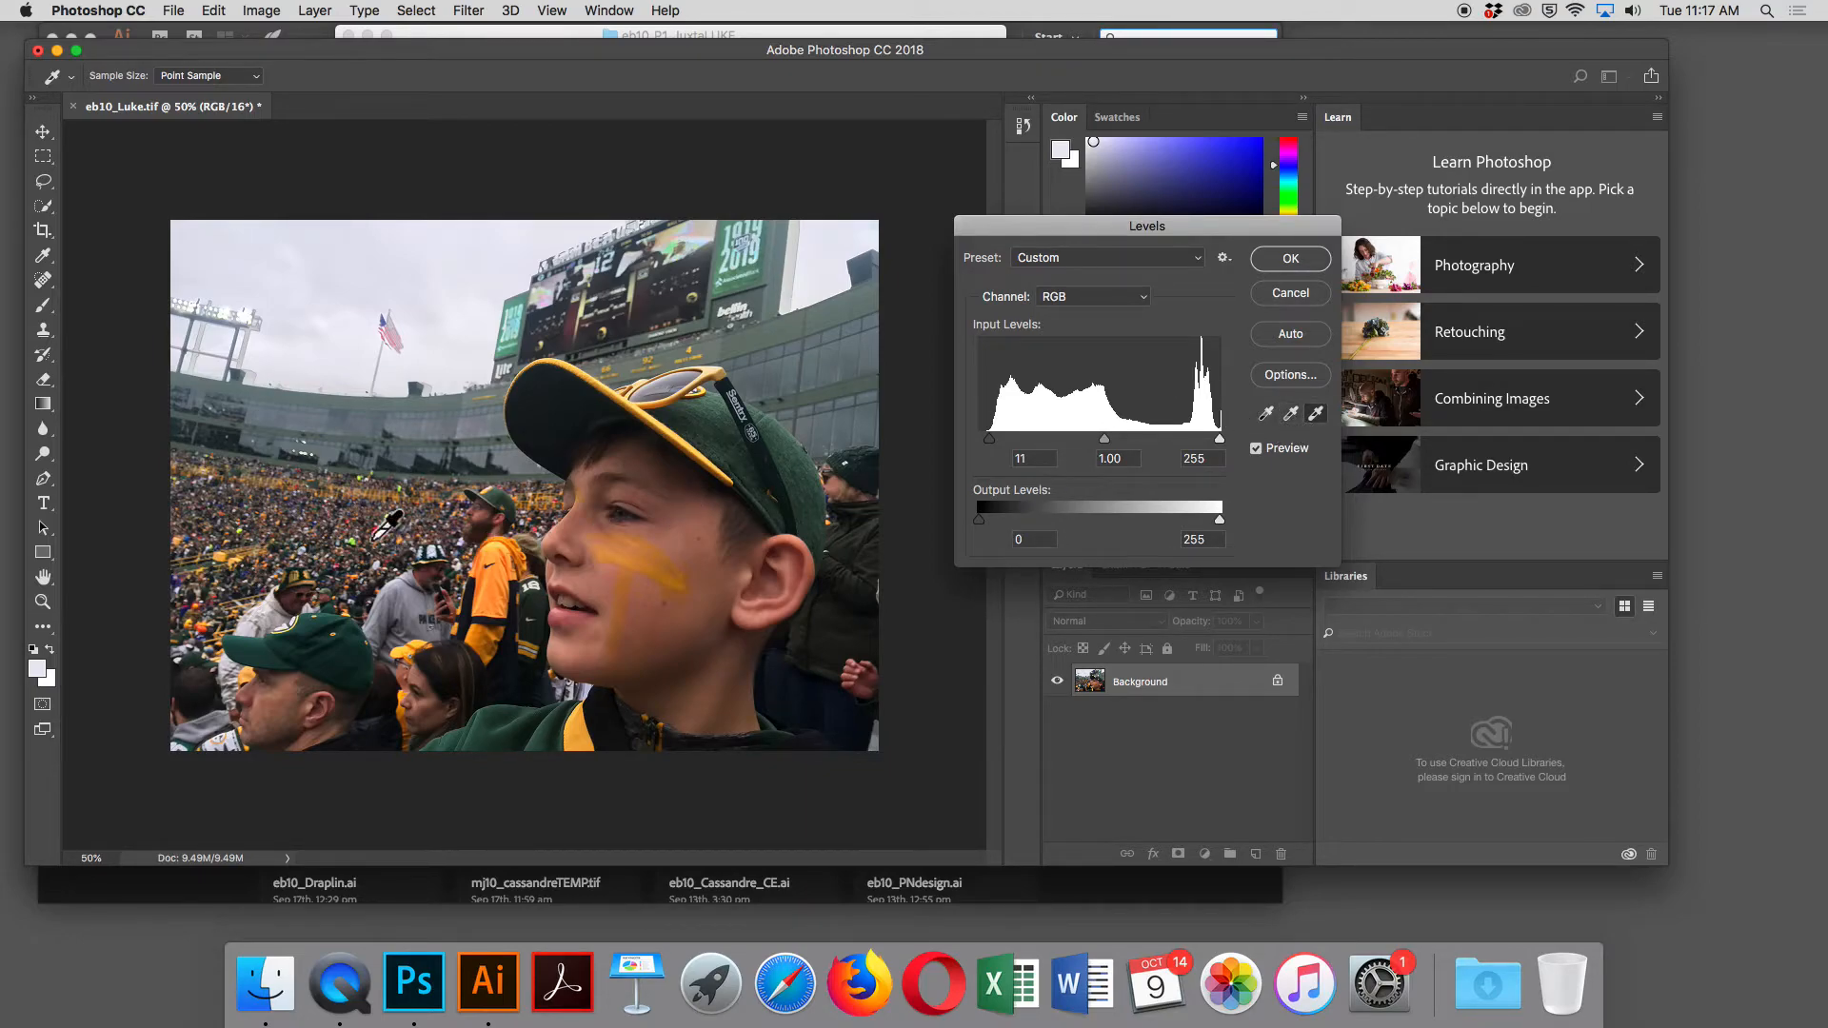
# Sample the white point from the hat of the spectator in the grey hoodie, raise the black input level to 10, and apply Levels.
pyautogui.click(433, 549)
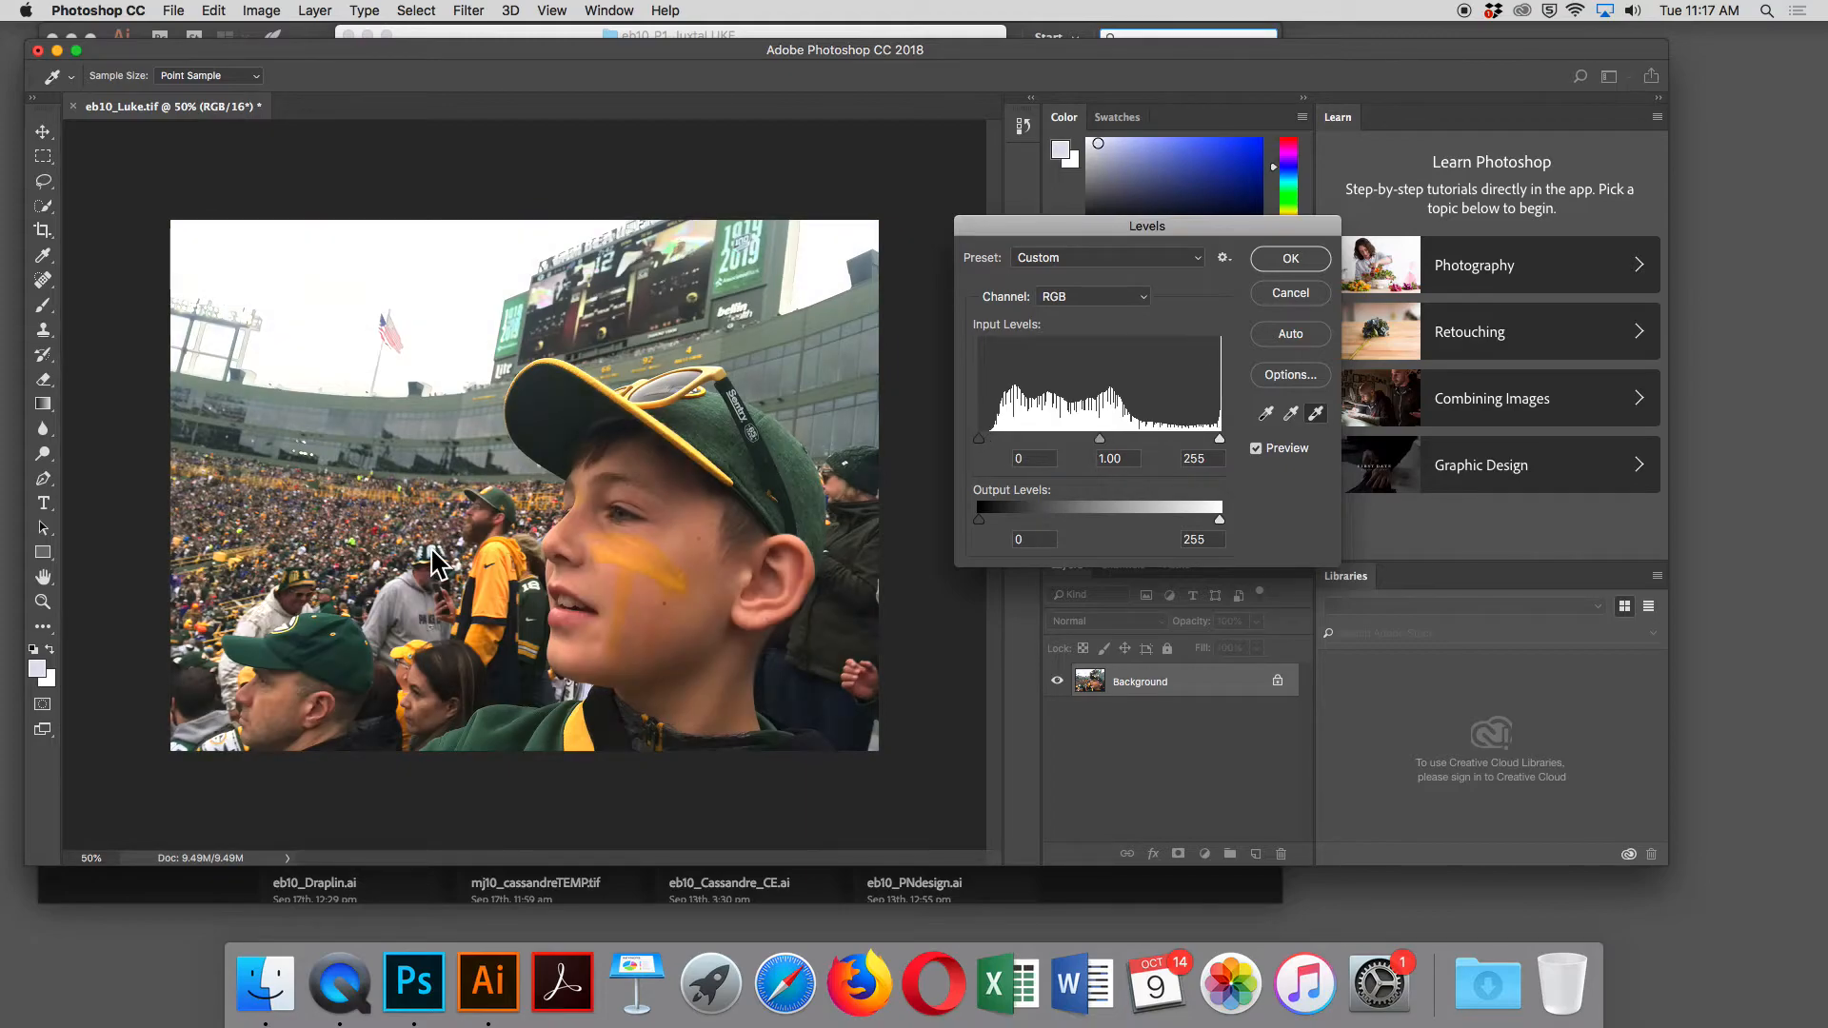
pyautogui.moveTo(972, 439); pyautogui.dragTo(980, 438)
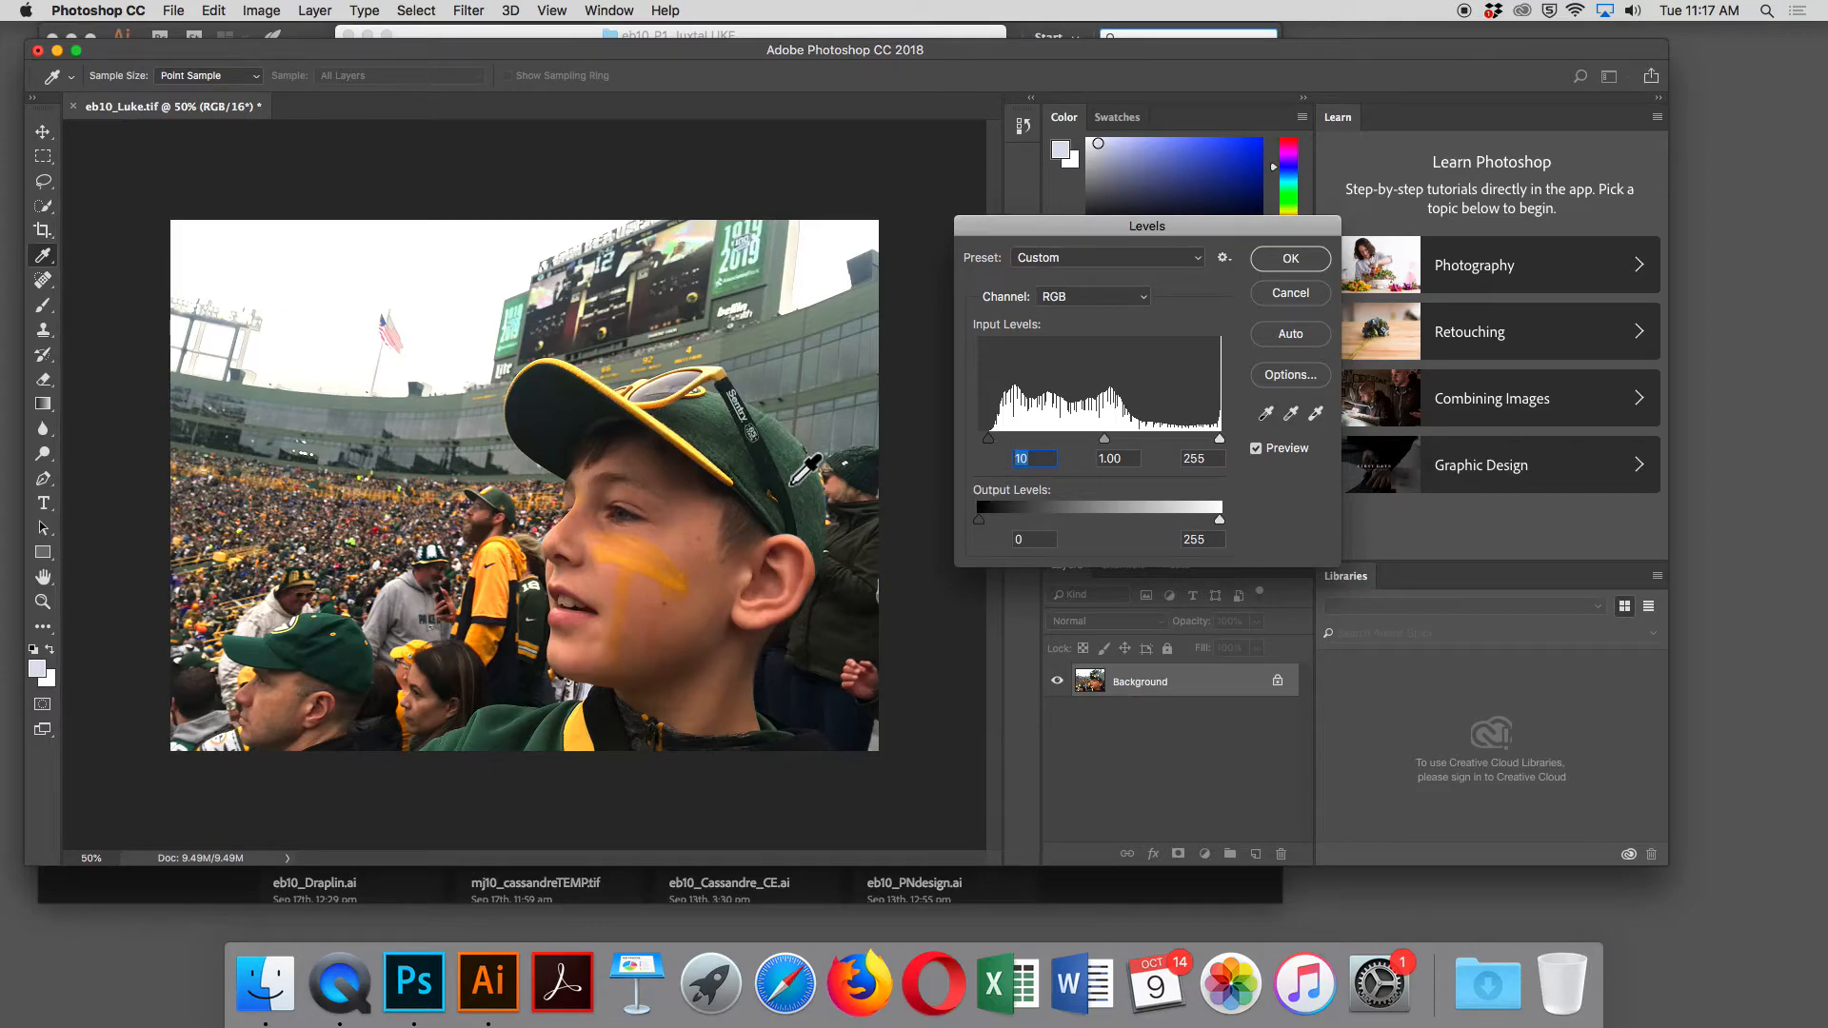
pyautogui.click(1291, 259)
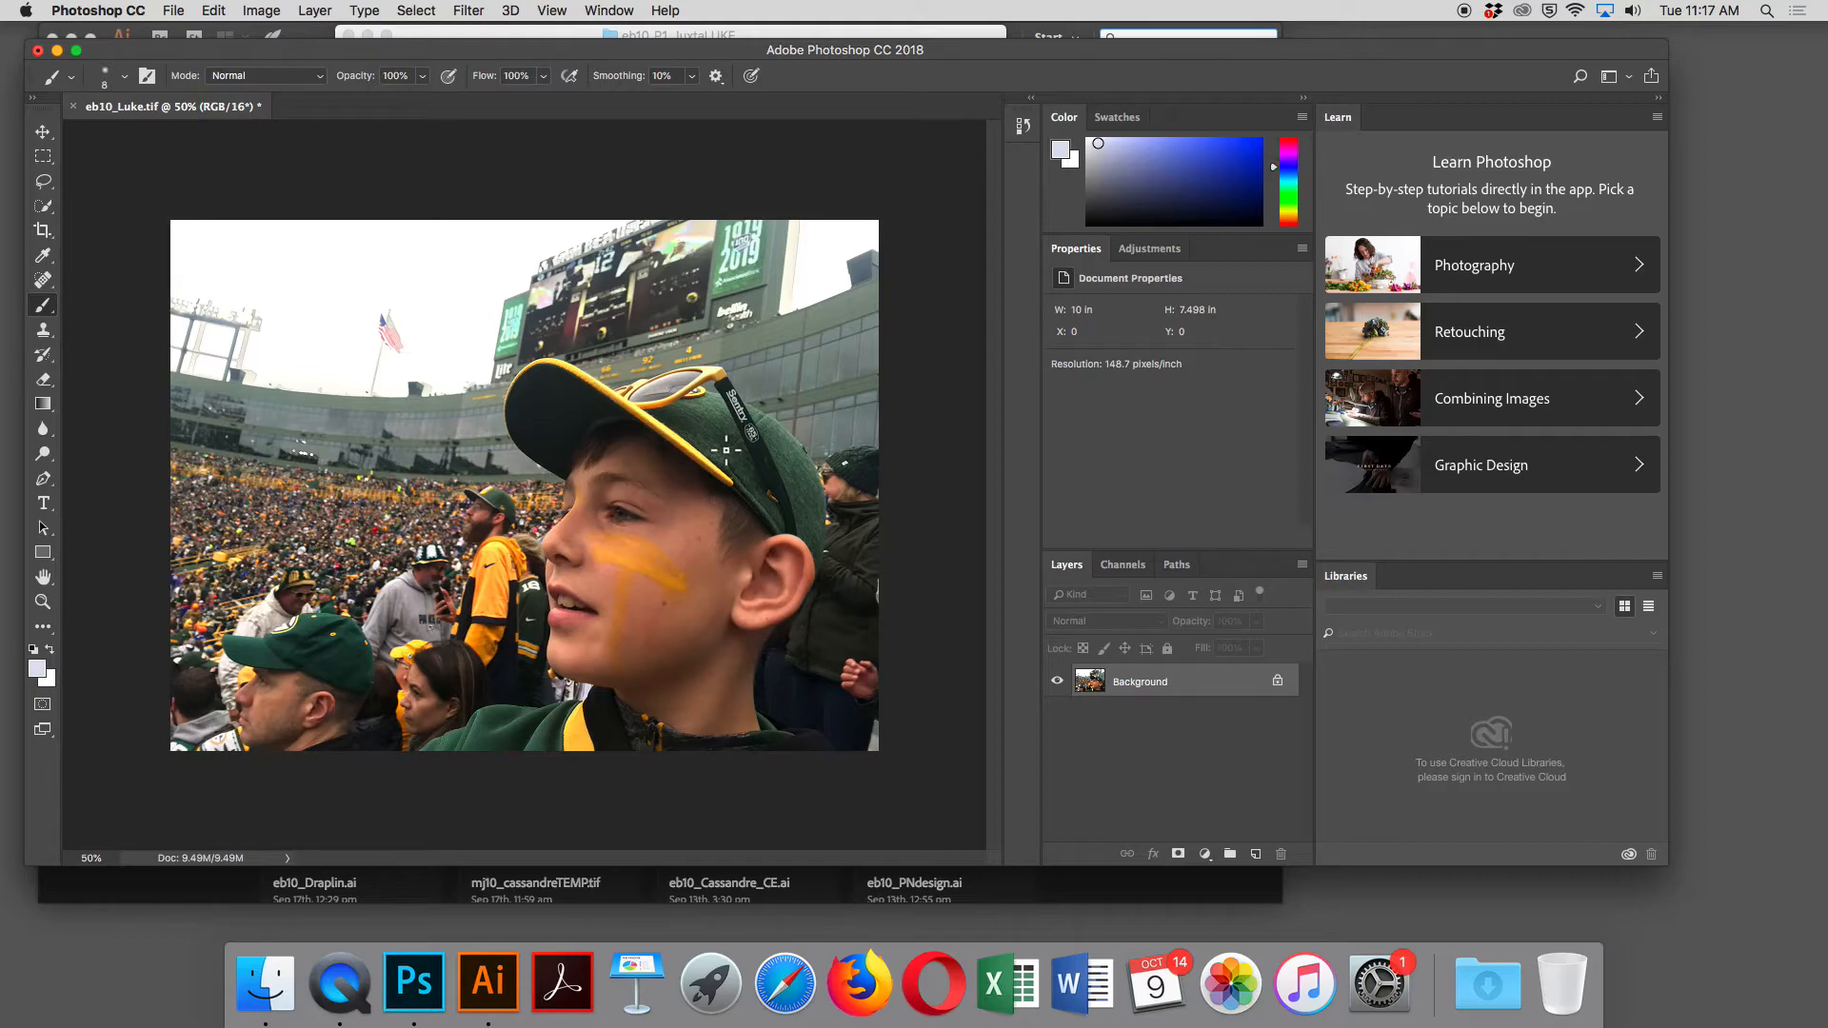
# Convert the image to CMYK color mode, accepting the U.S. Web Coated (SWOP) v2 profile.
pyautogui.click(259, 12)
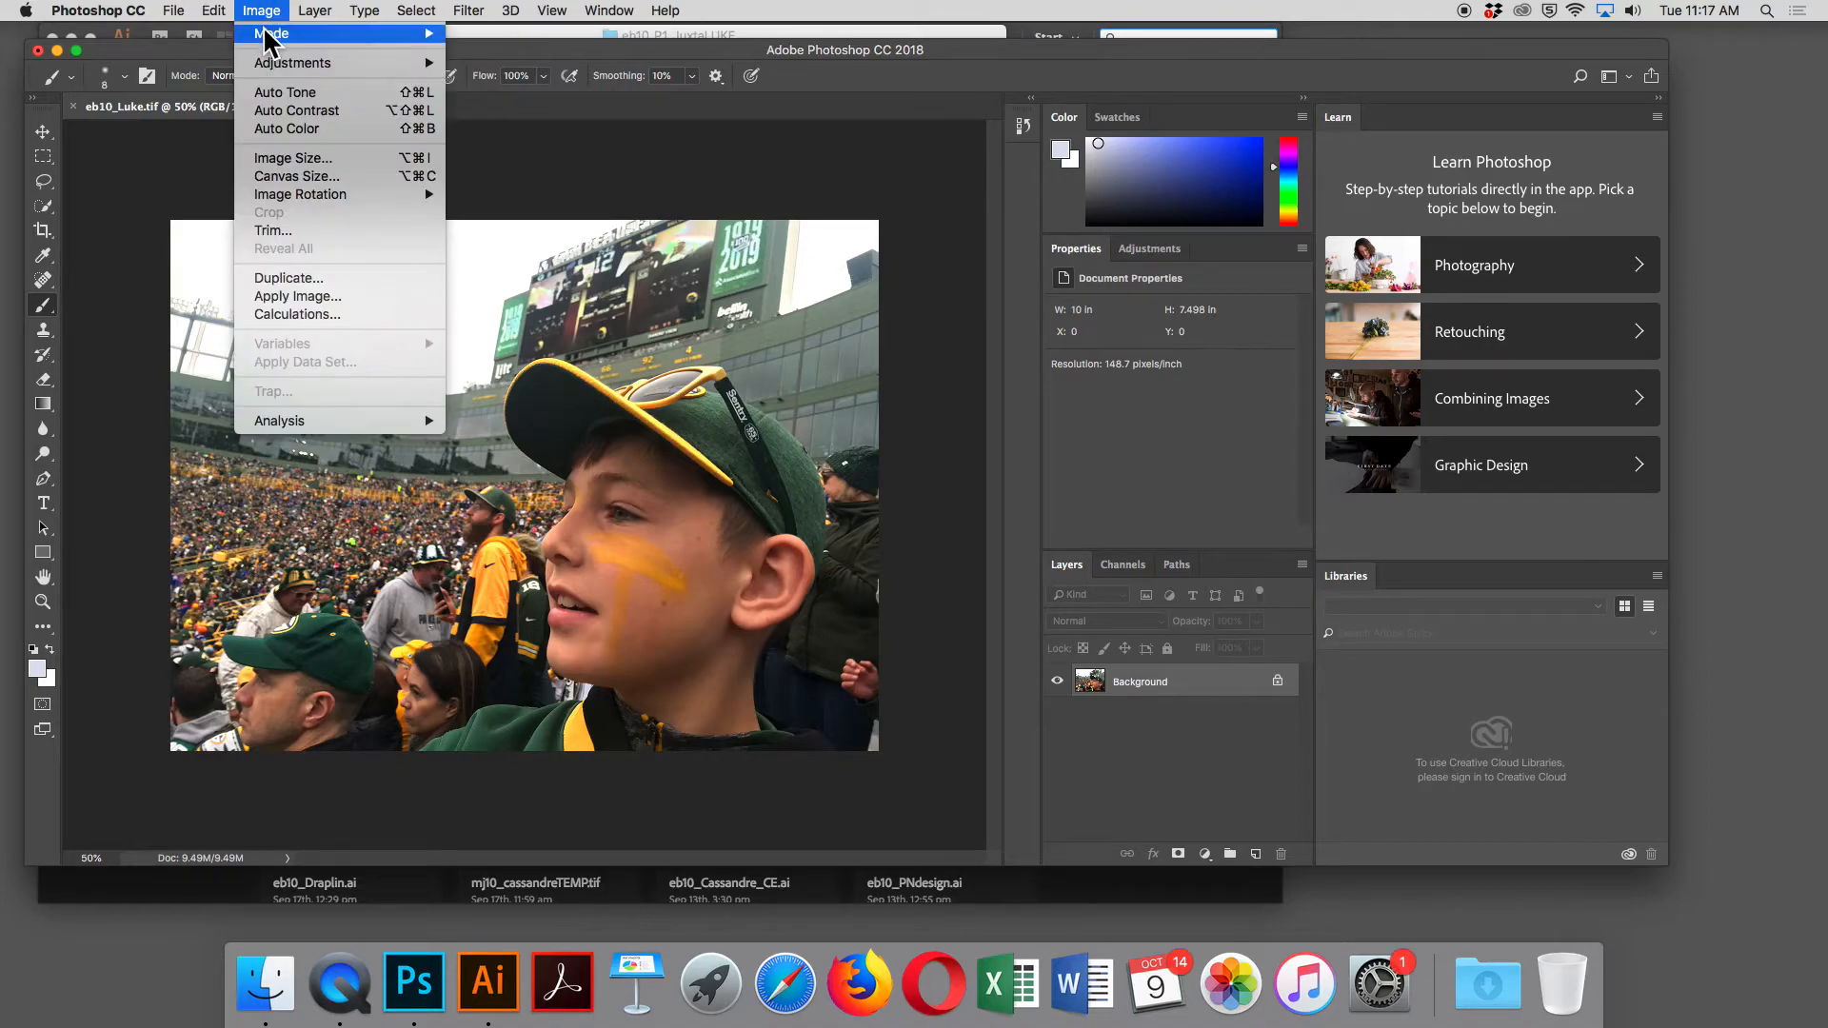
pyautogui.moveTo(272, 38)
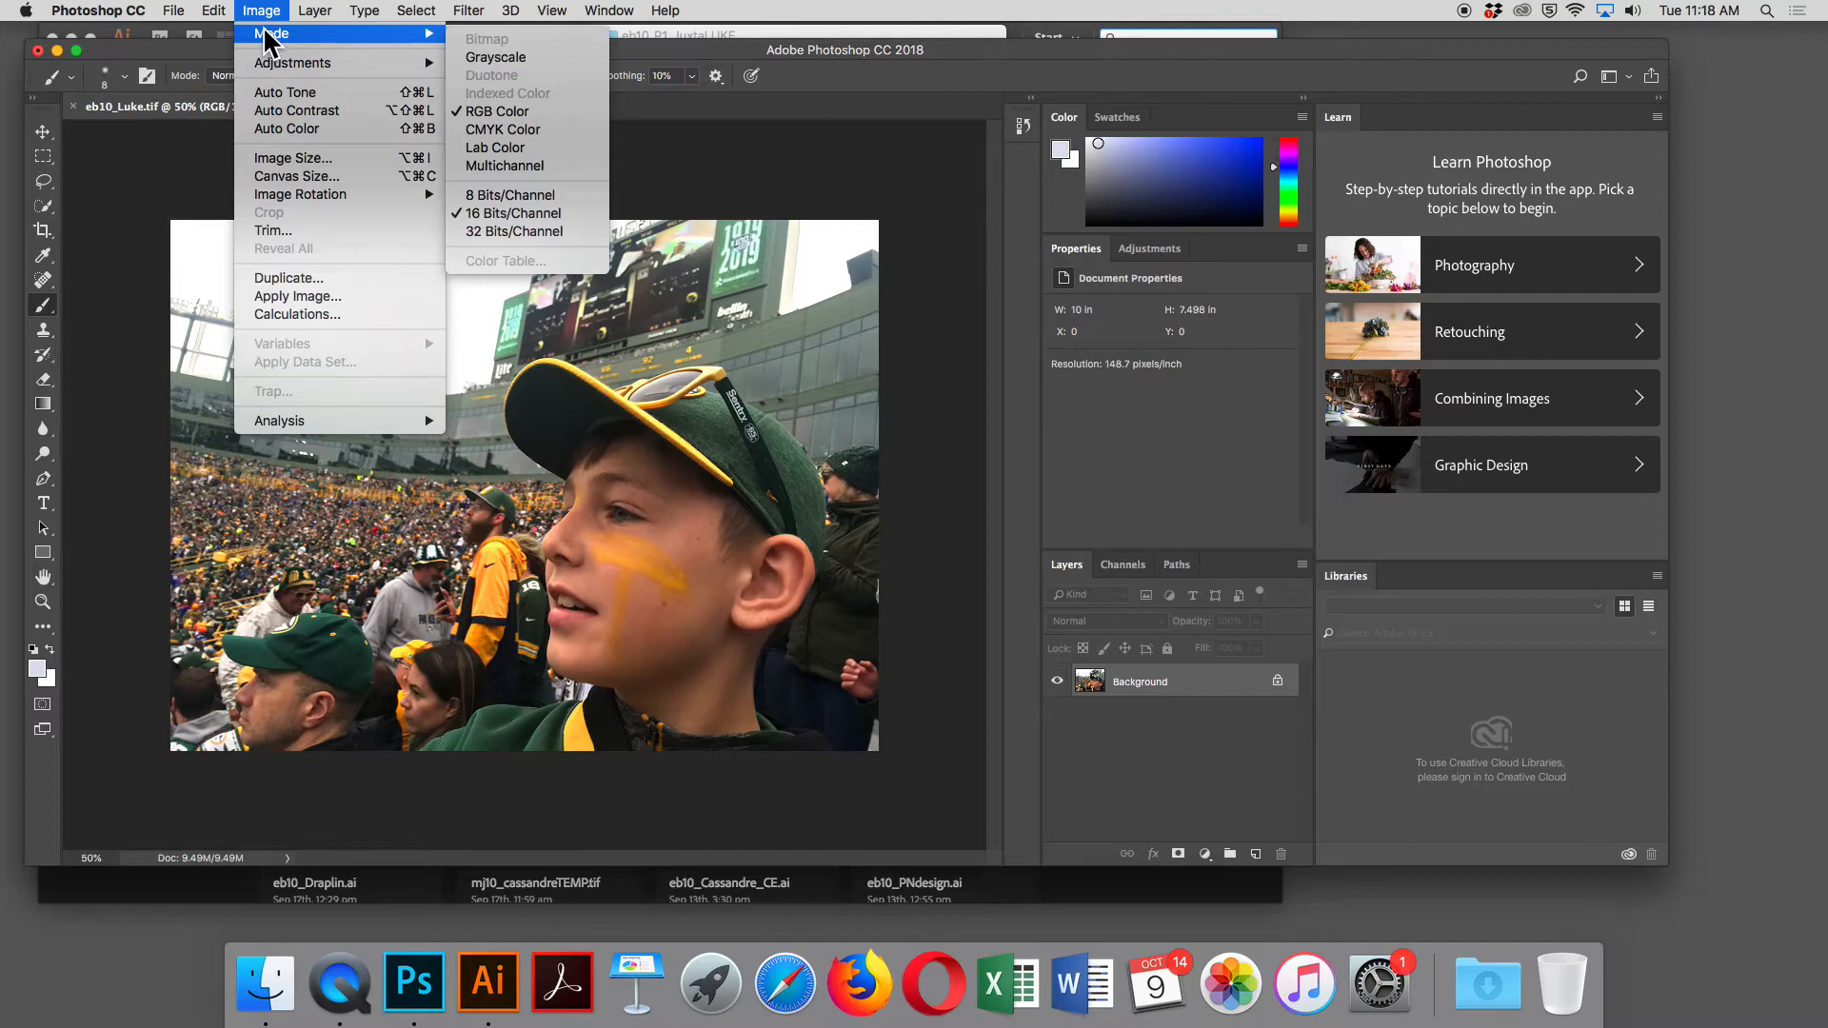
pyautogui.click(540, 128)
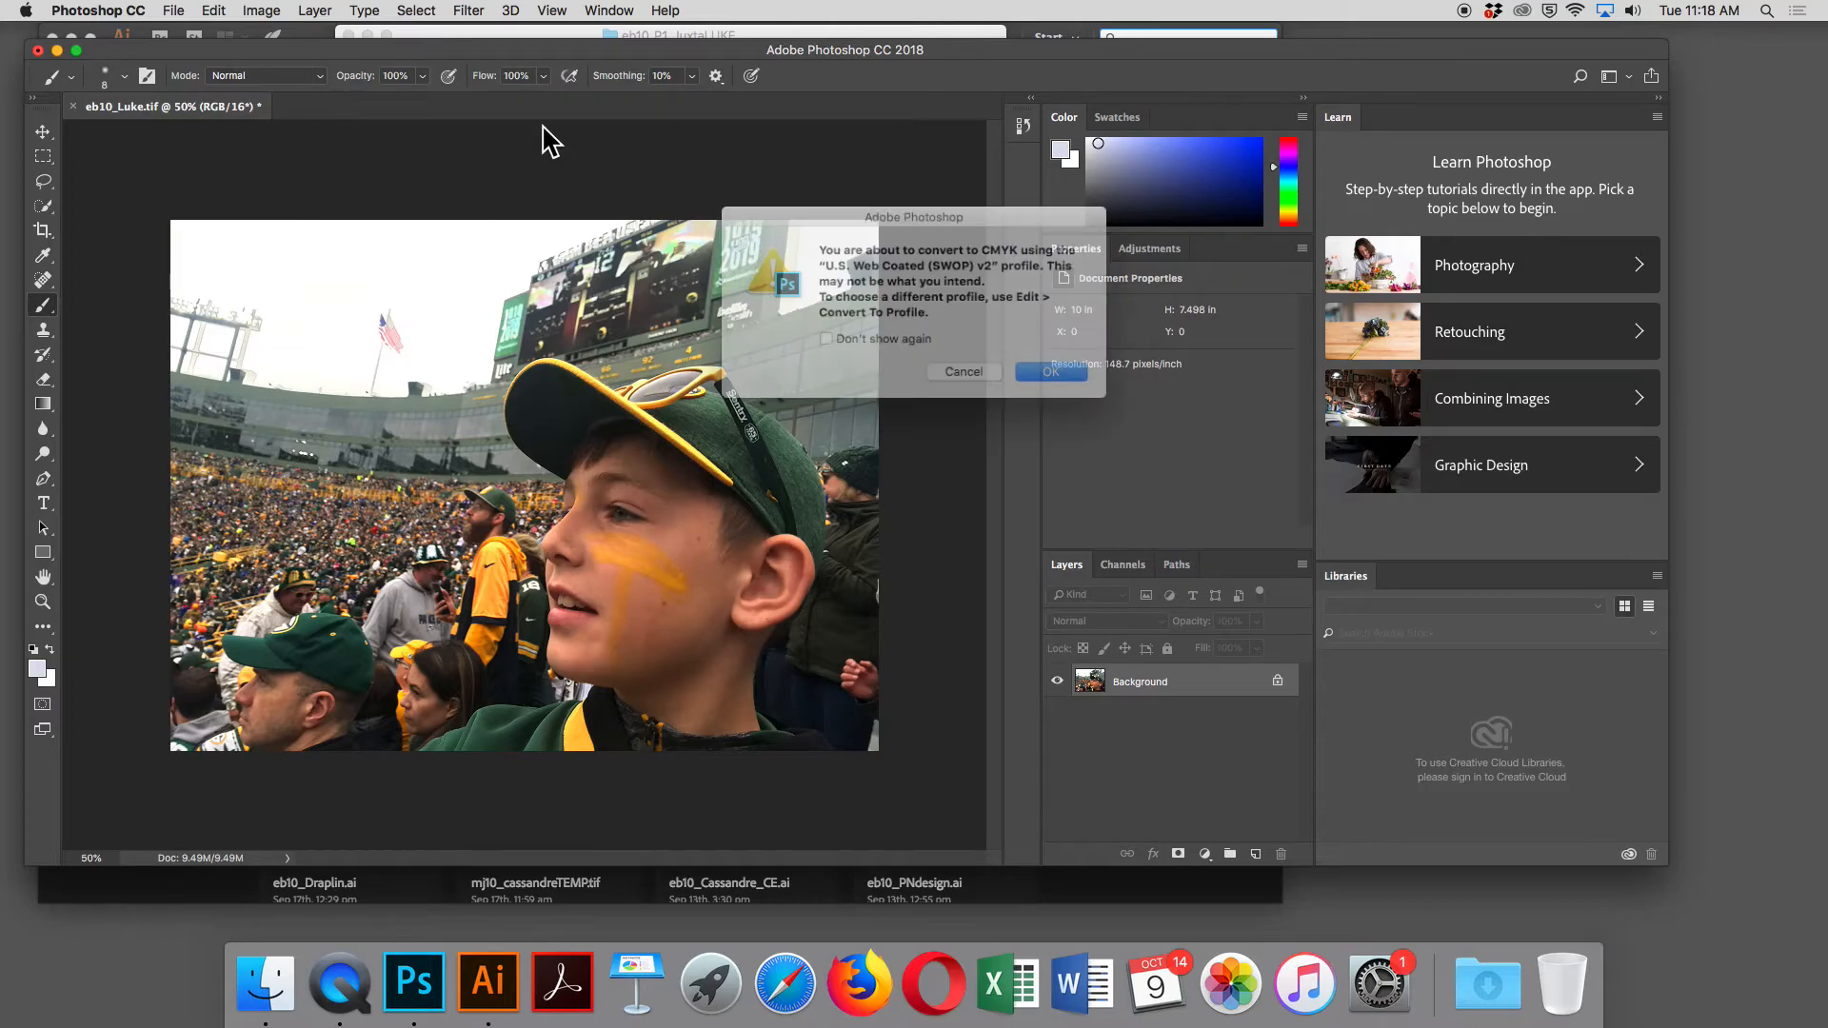
pyautogui.click(1055, 375)
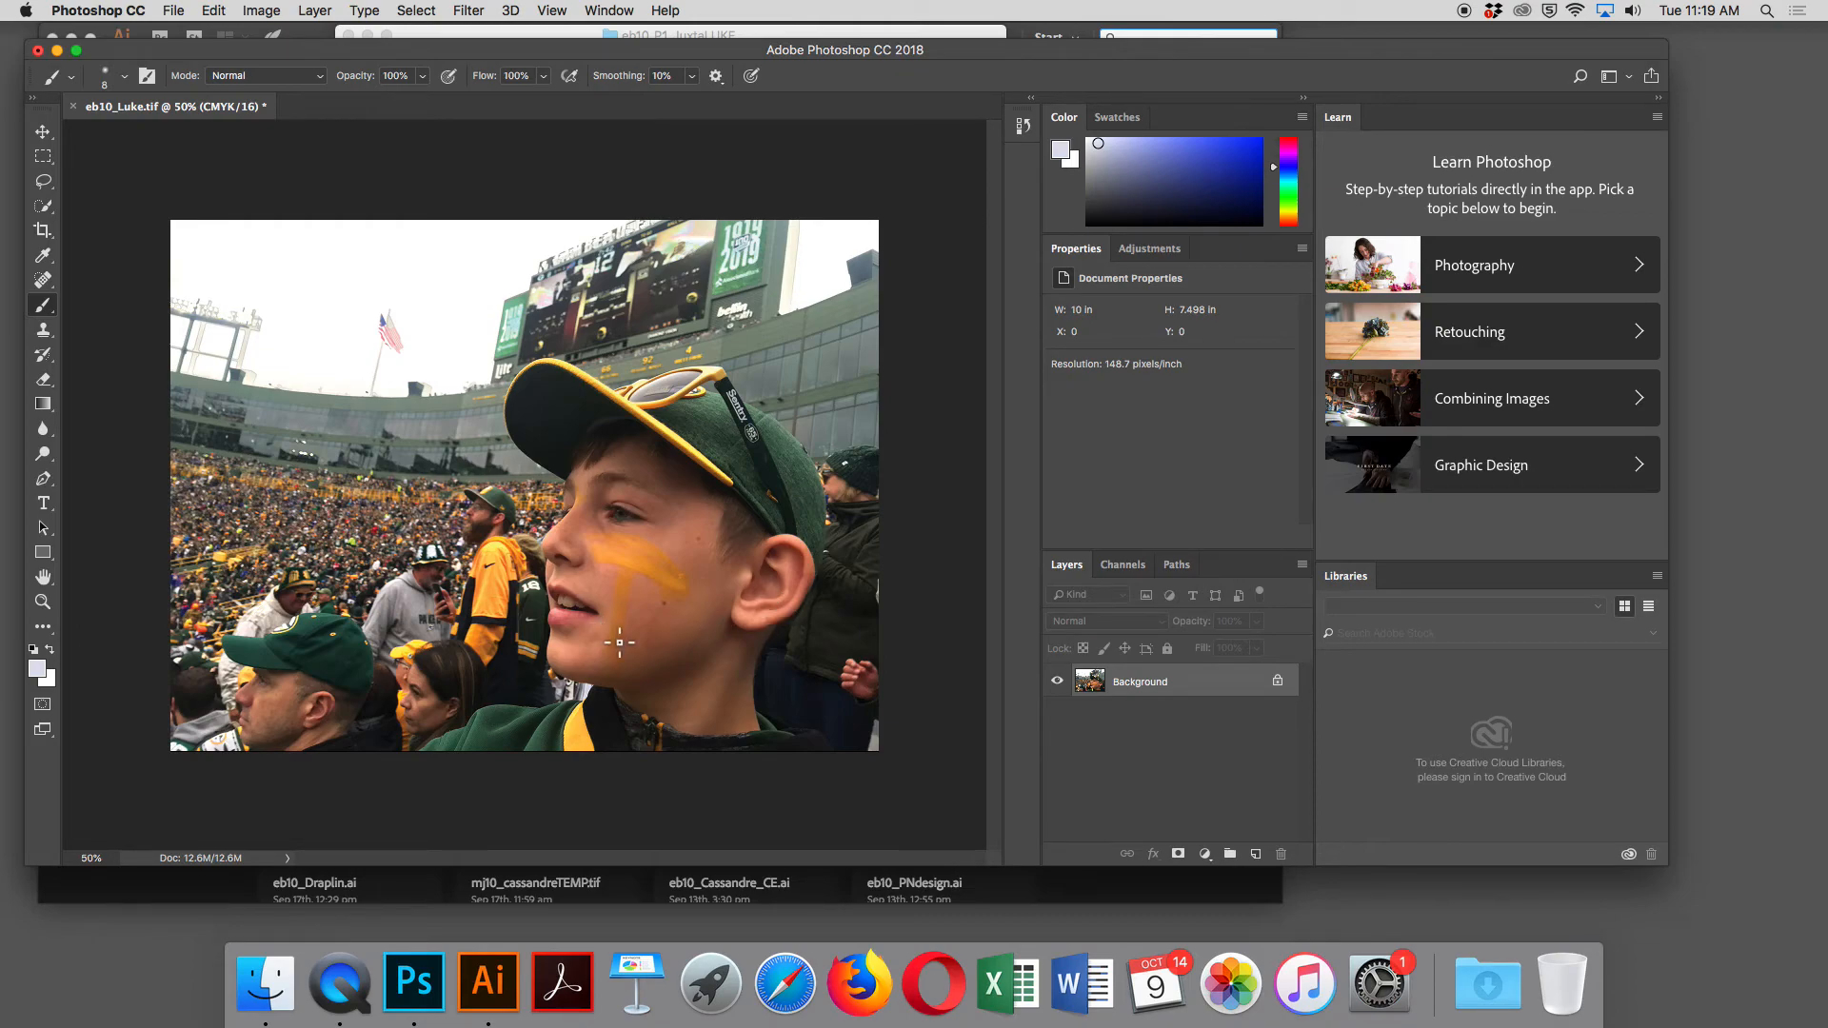
# Save a new TIFF version as eb10_lukeDEMO.tif in the eb10_templates folder, using IBM PC byte order.
pyautogui.click(173, 10)
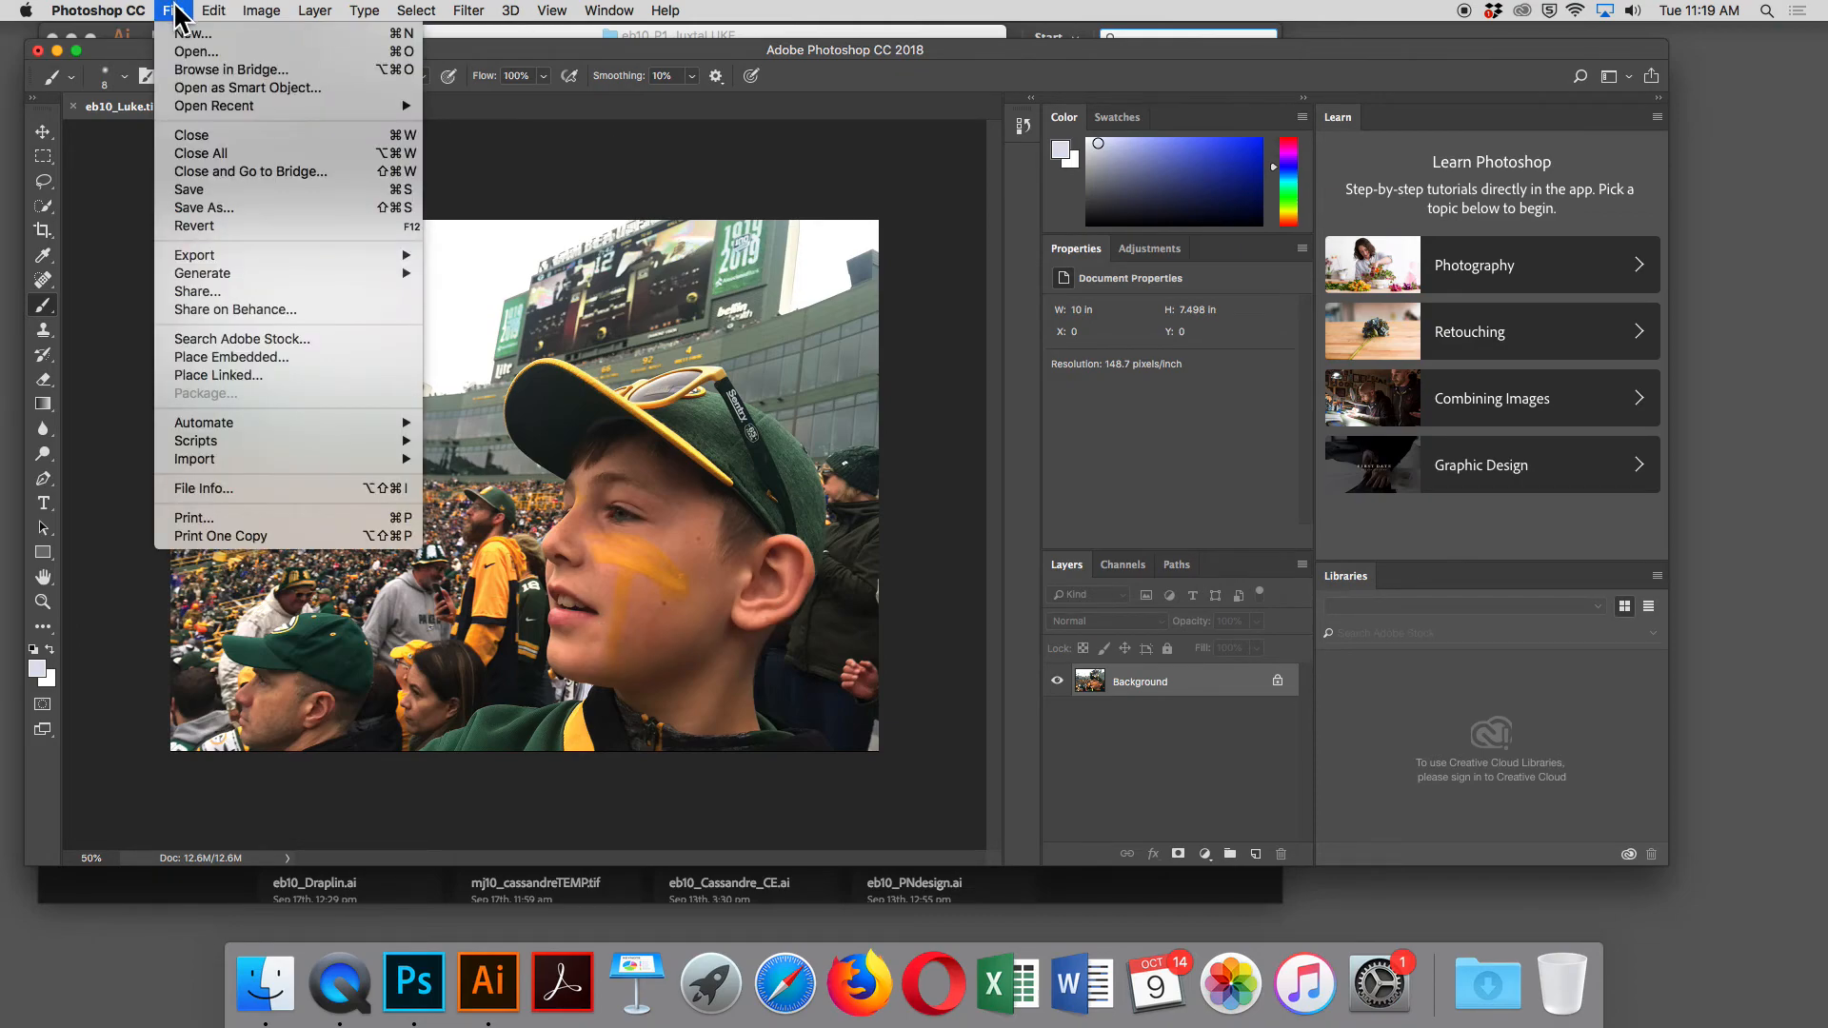
pyautogui.click(230, 206)
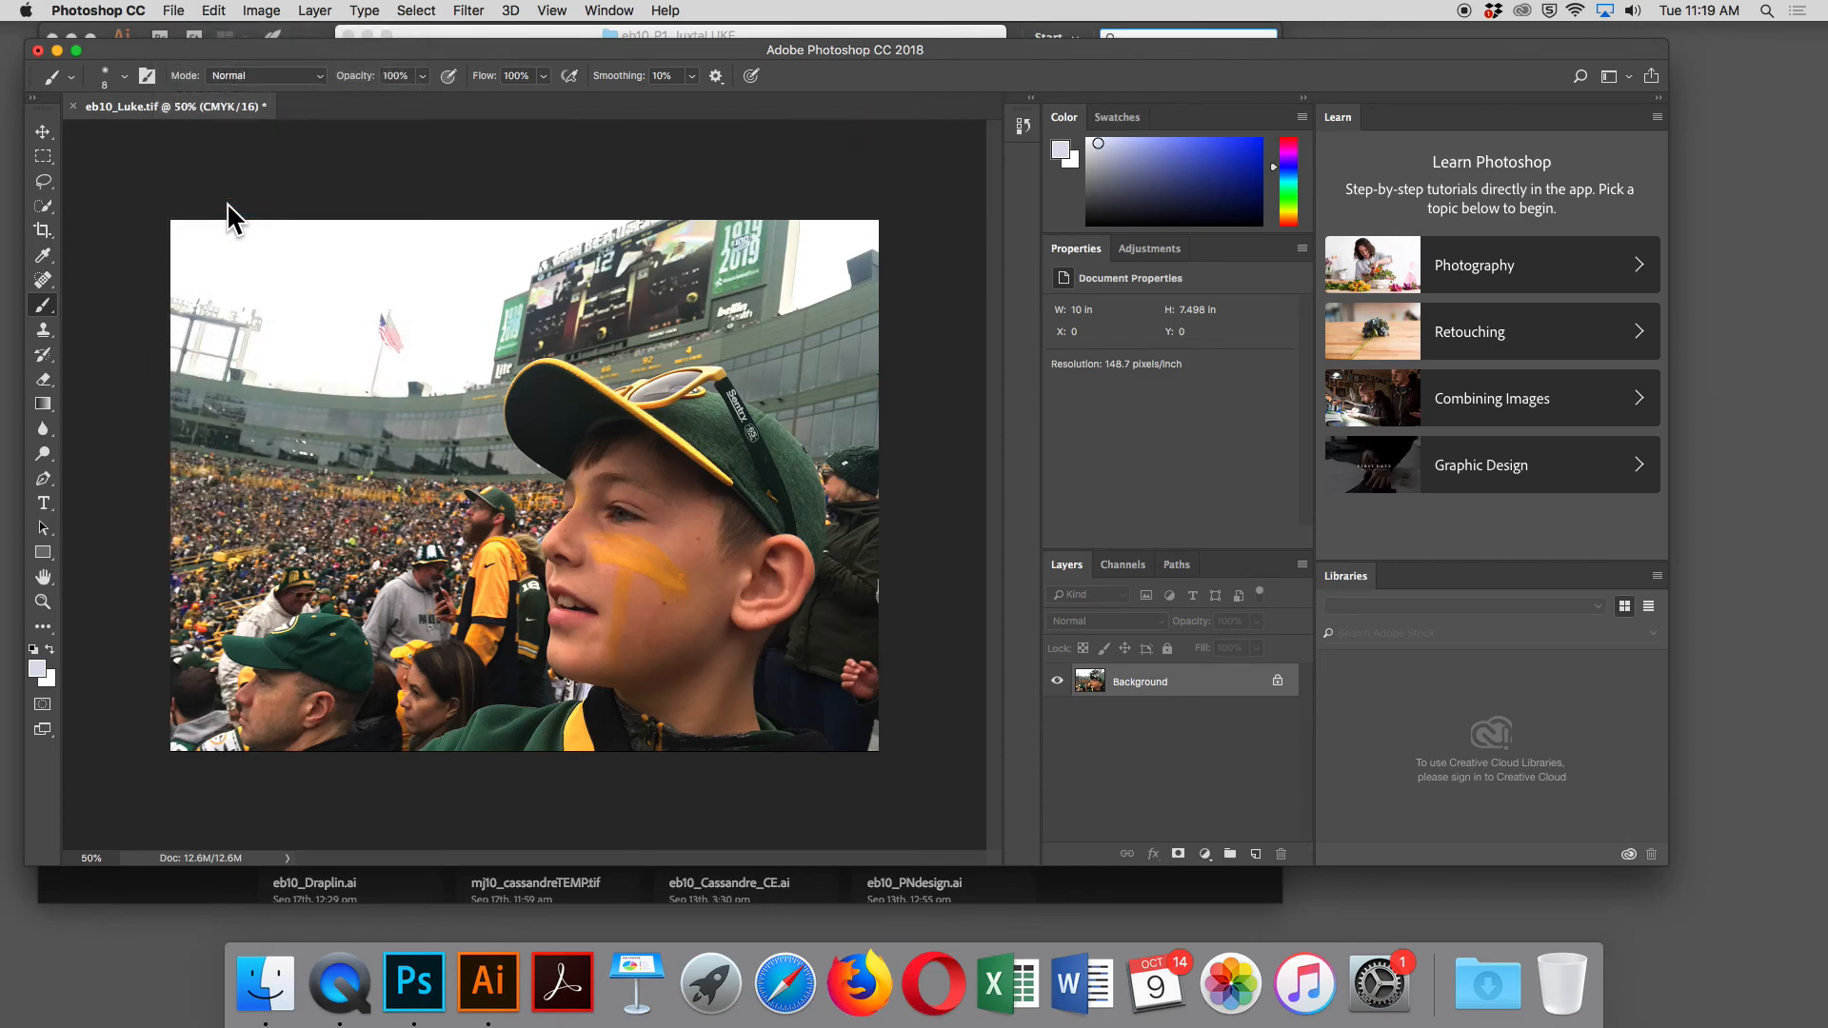
pyautogui.click(947, 249)
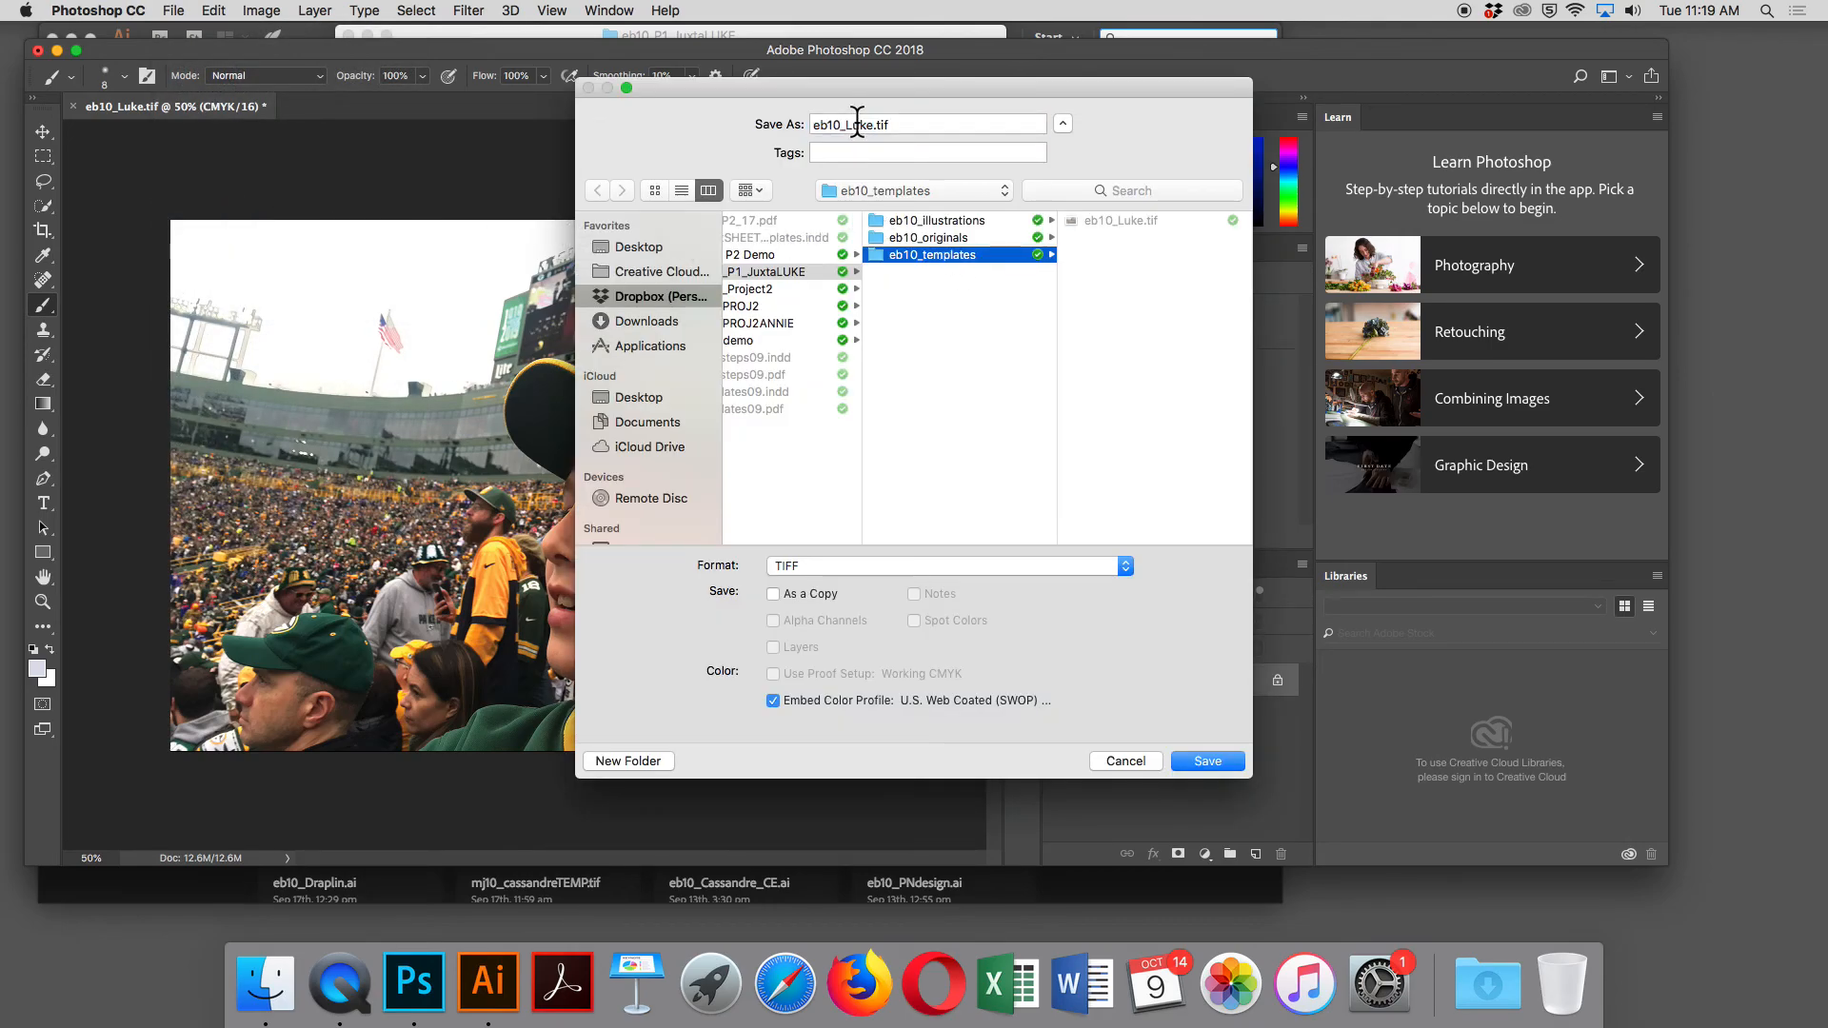
pyautogui.moveTo(845, 124); pyautogui.dragTo(871, 123)
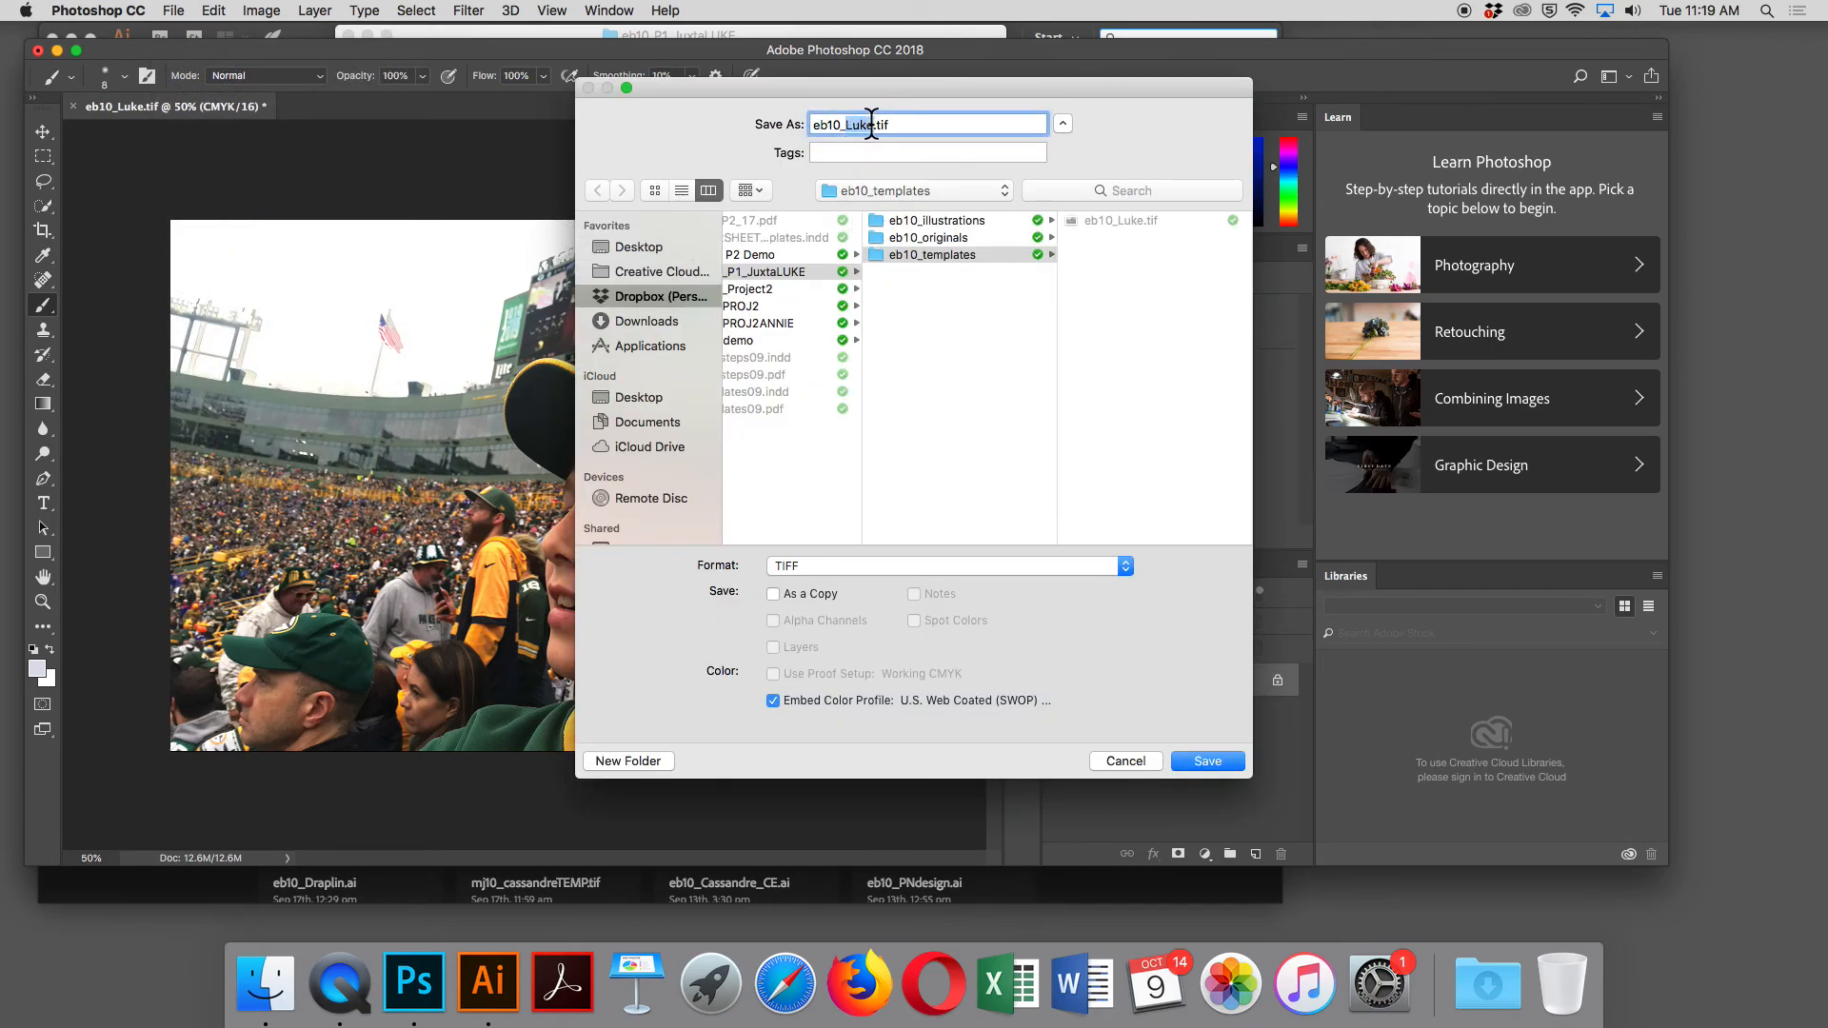
pyautogui.write('lukeDEMO')
pyautogui.click(1207, 761)
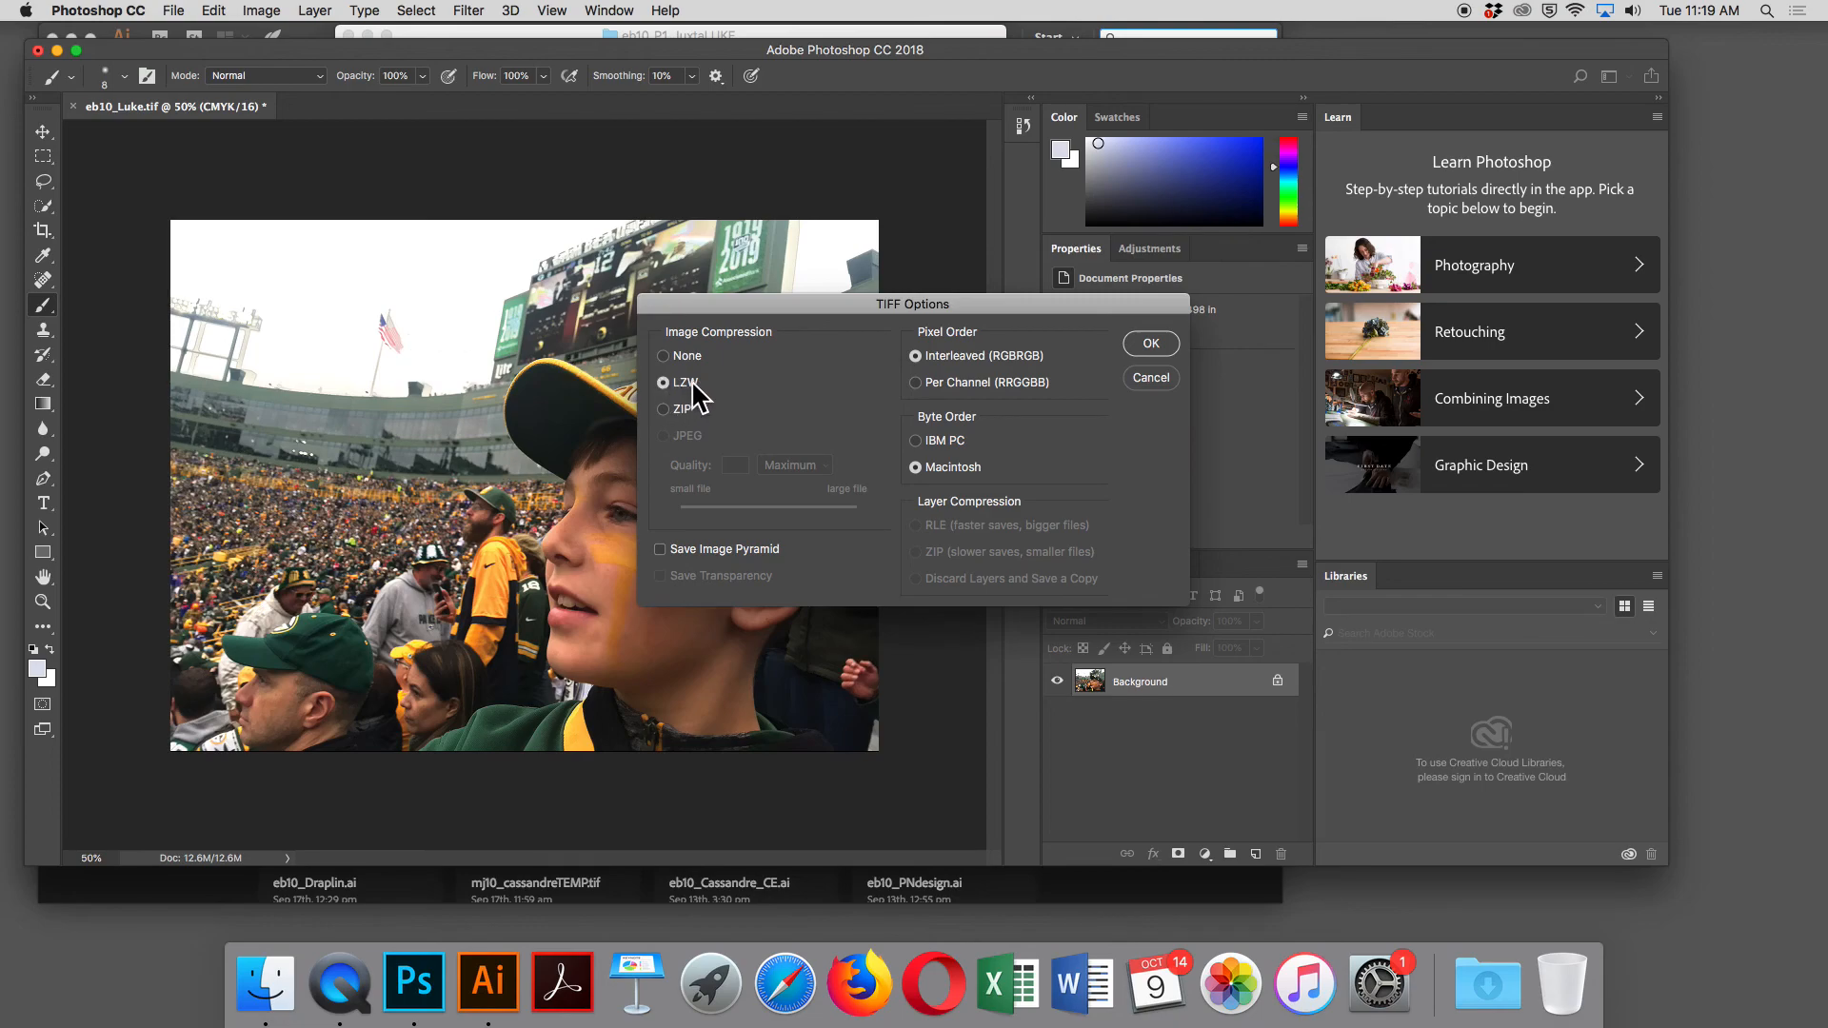
pyautogui.click(917, 439)
pyautogui.click(1151, 343)
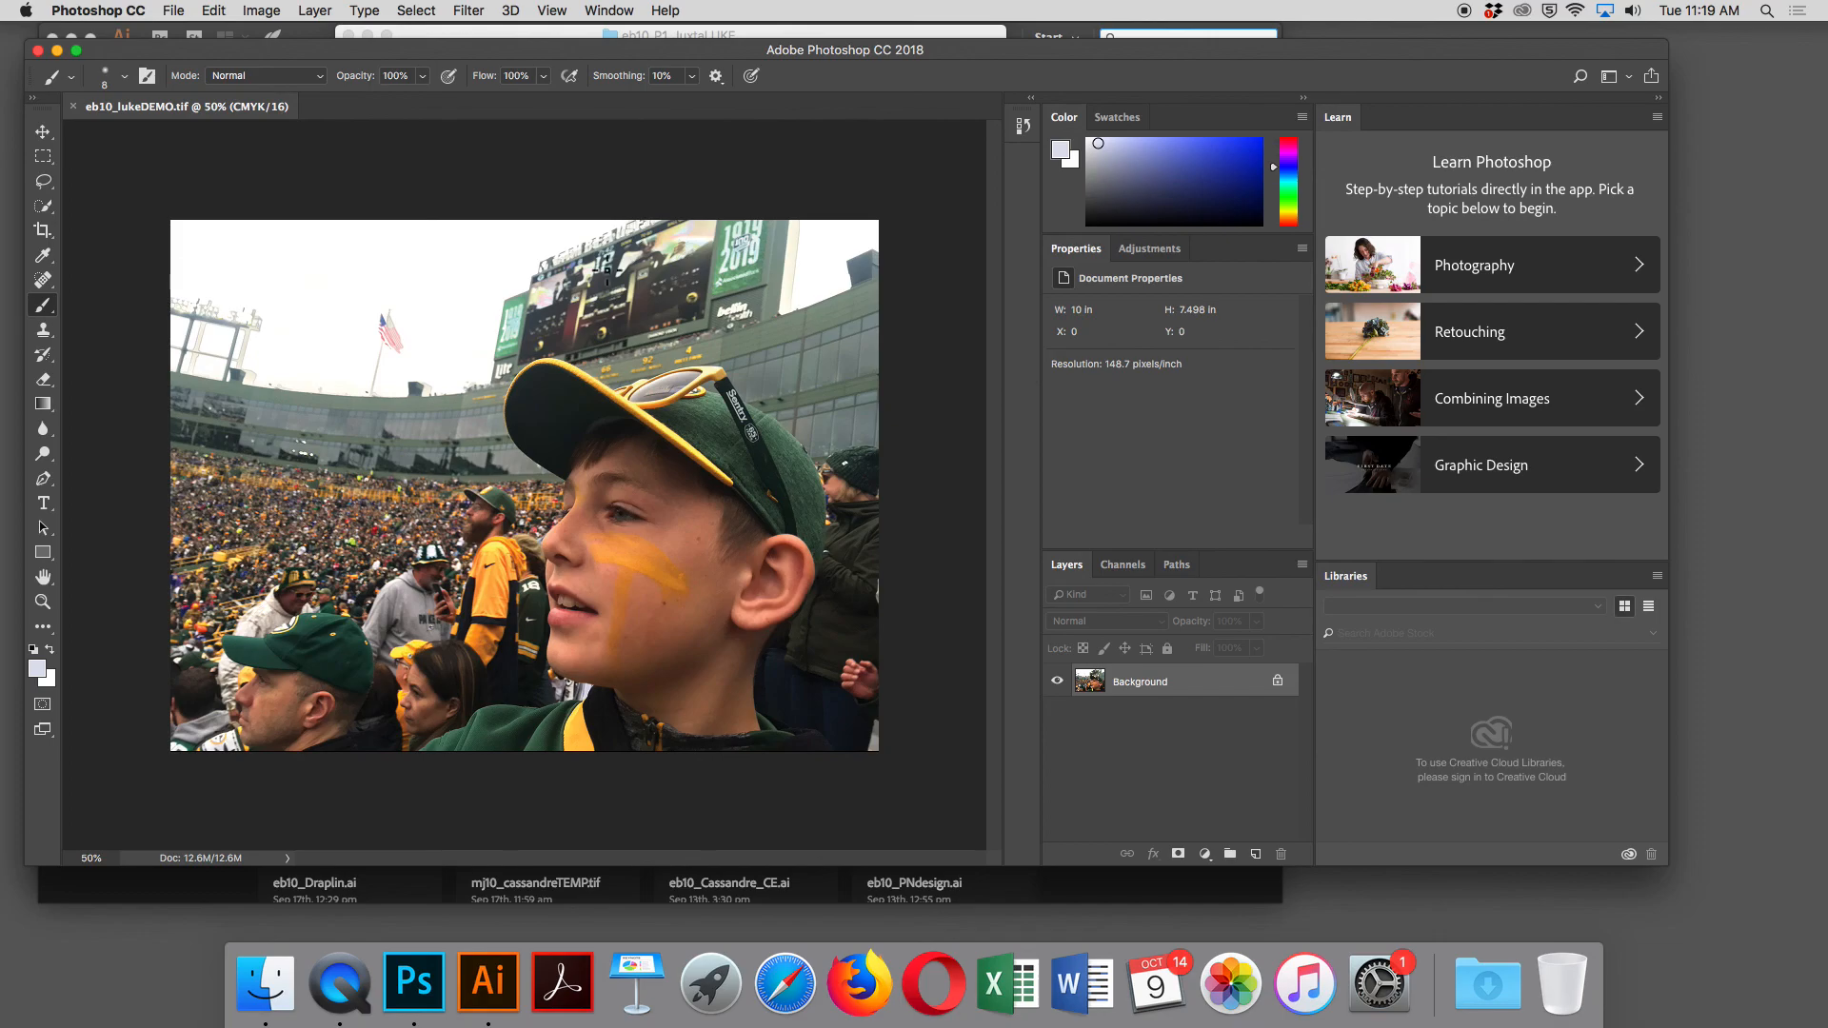
# Close the saved eb10_lukeDEMO.tif document.
pyautogui.click(171, 12)
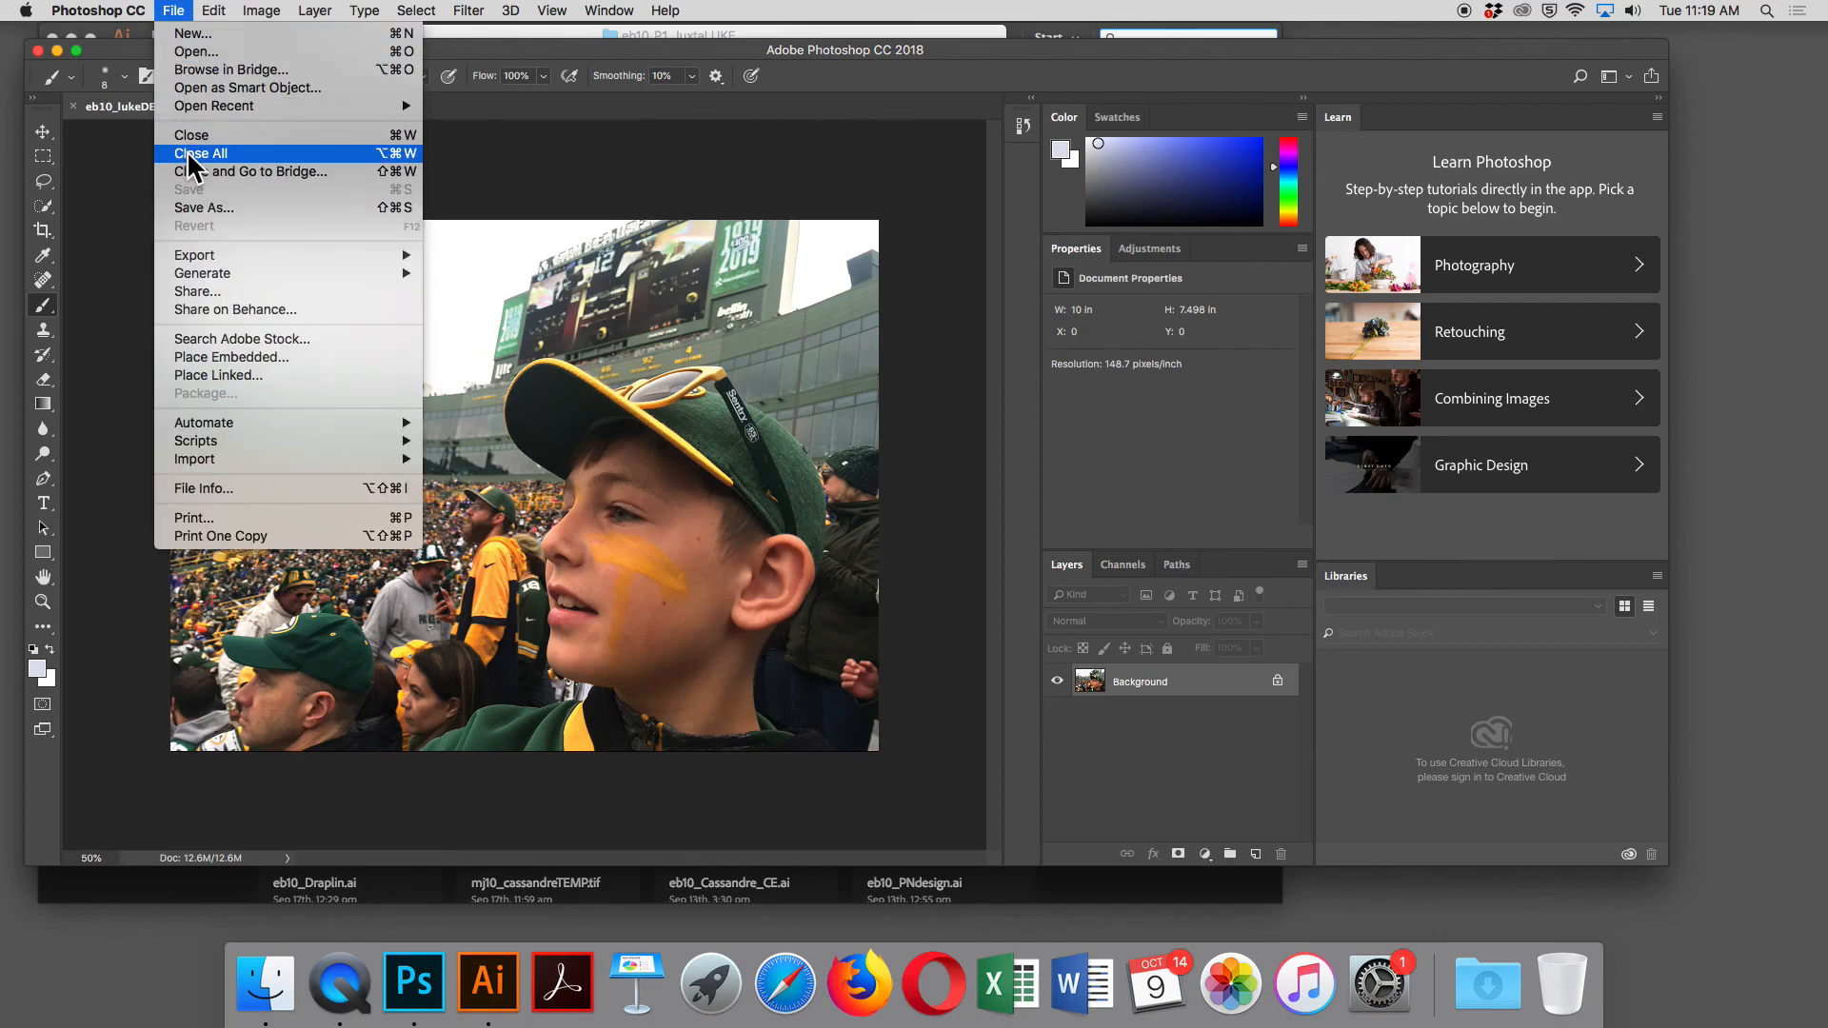
pyautogui.click(748, 389)
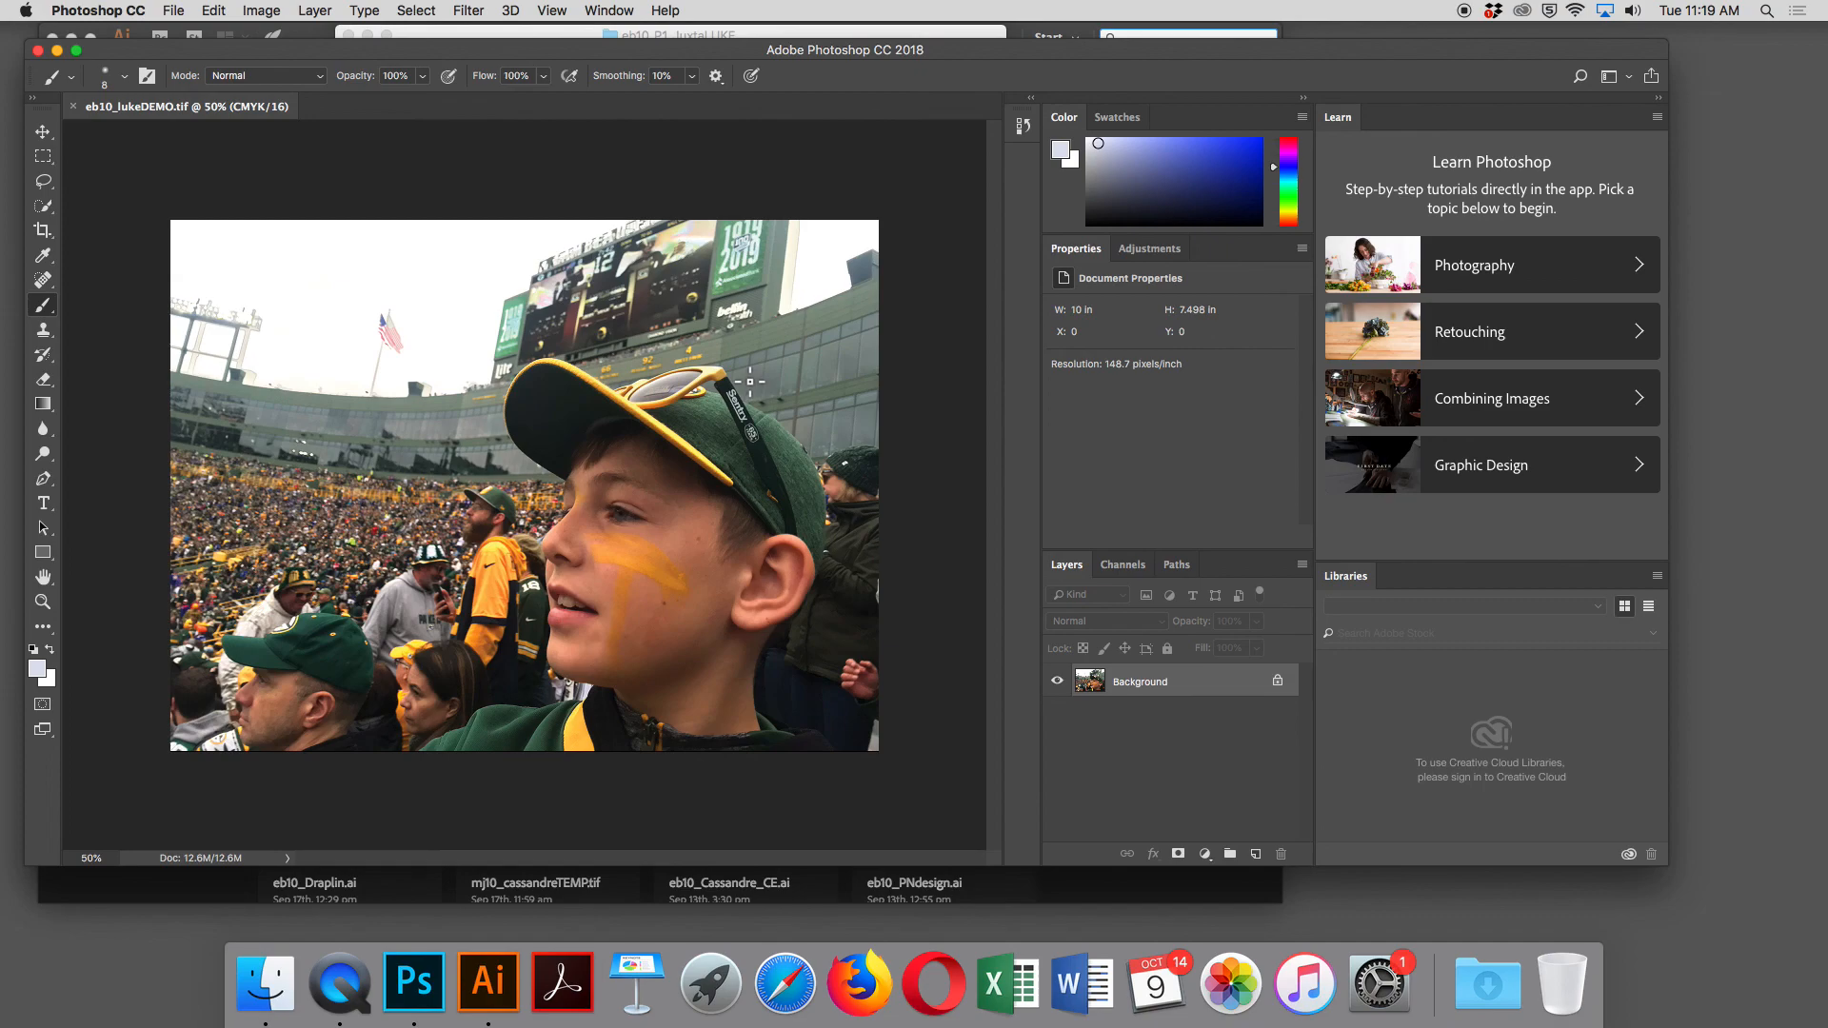
pyautogui.press('super+w')
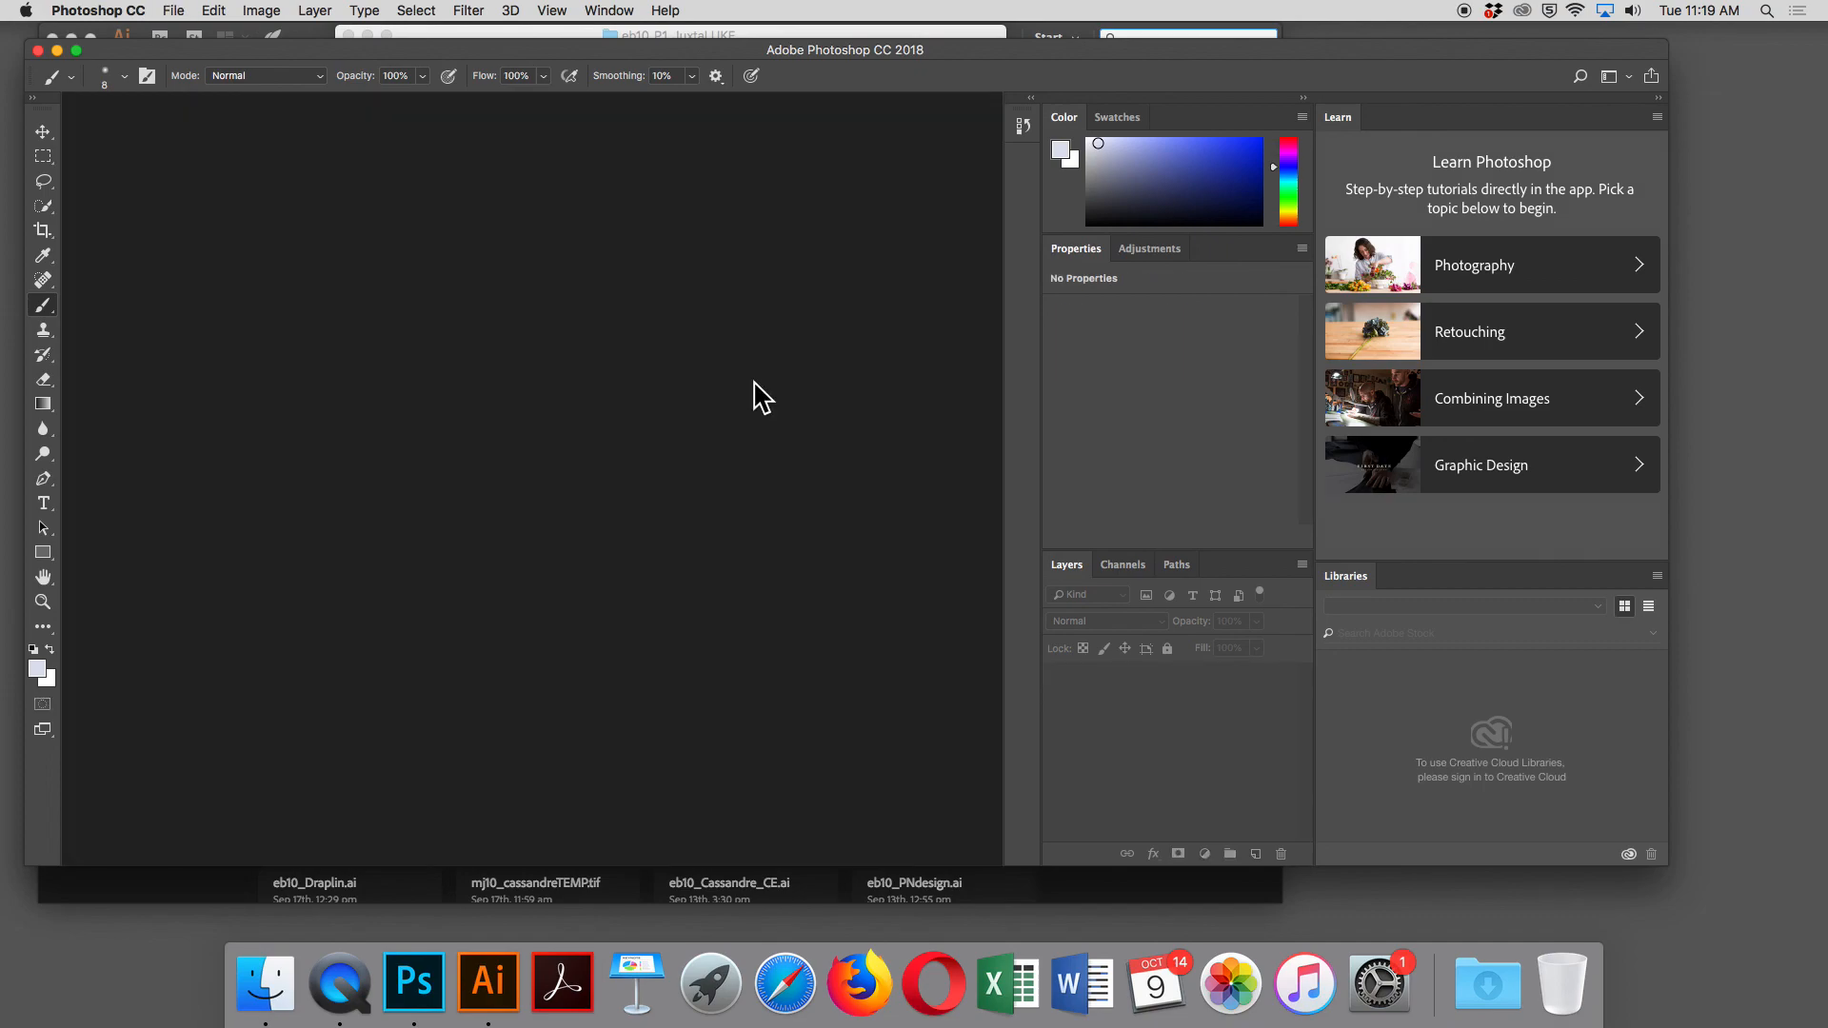